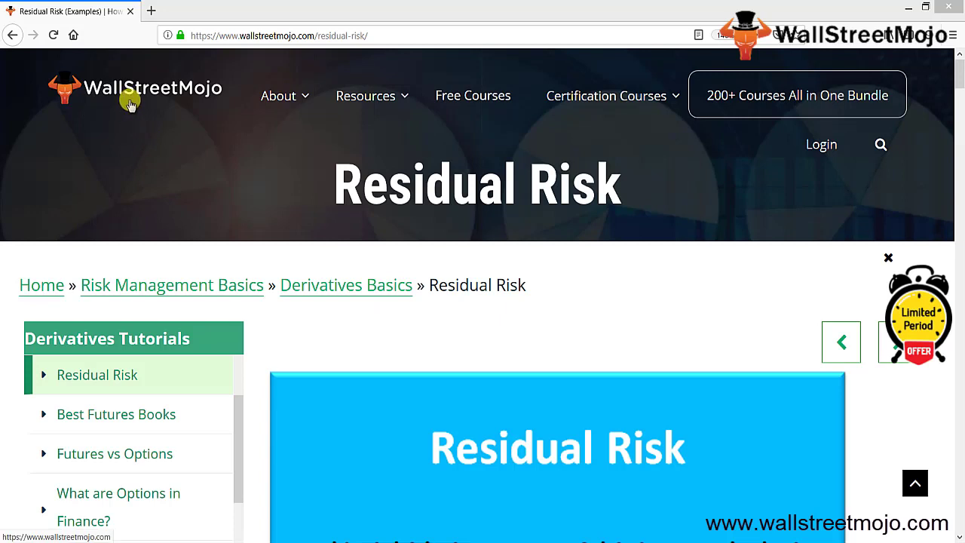
Skim the opening of the WallStreetMojo Residual Risk article in Firefox
left_click_drag(333, 173, 624, 211)
left_click(419, 348)
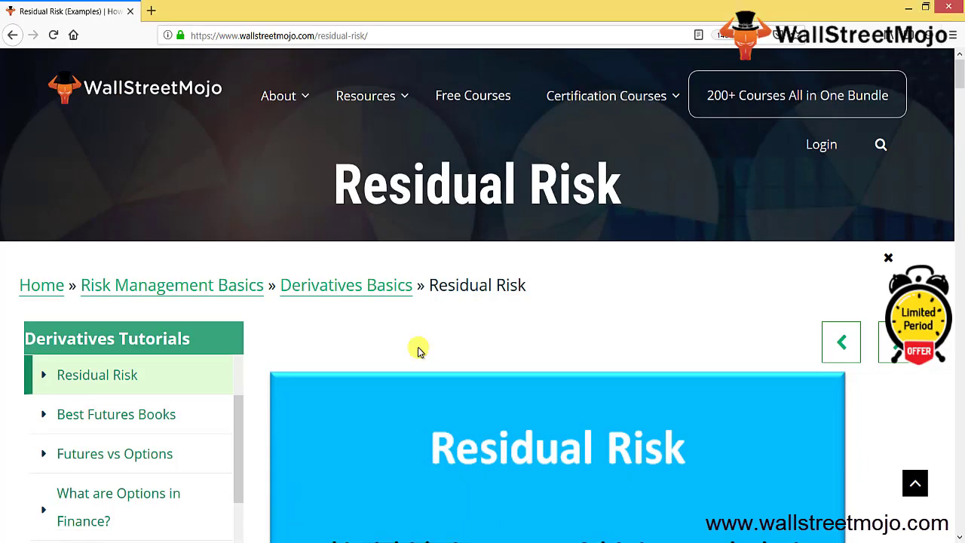
scroll(419, 350, "down", 2)
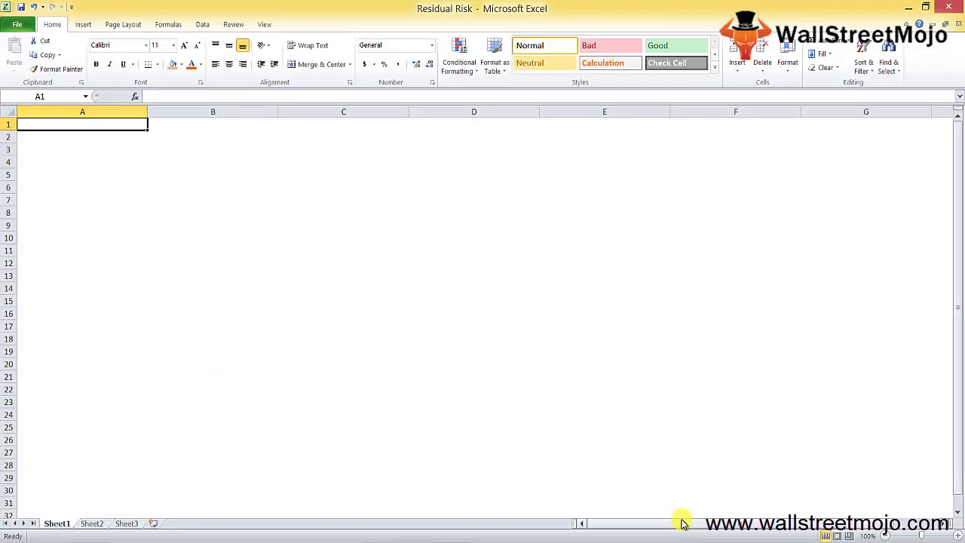
Enter the question '1. what is the Residual Risk?' in cell A1
type("1.")
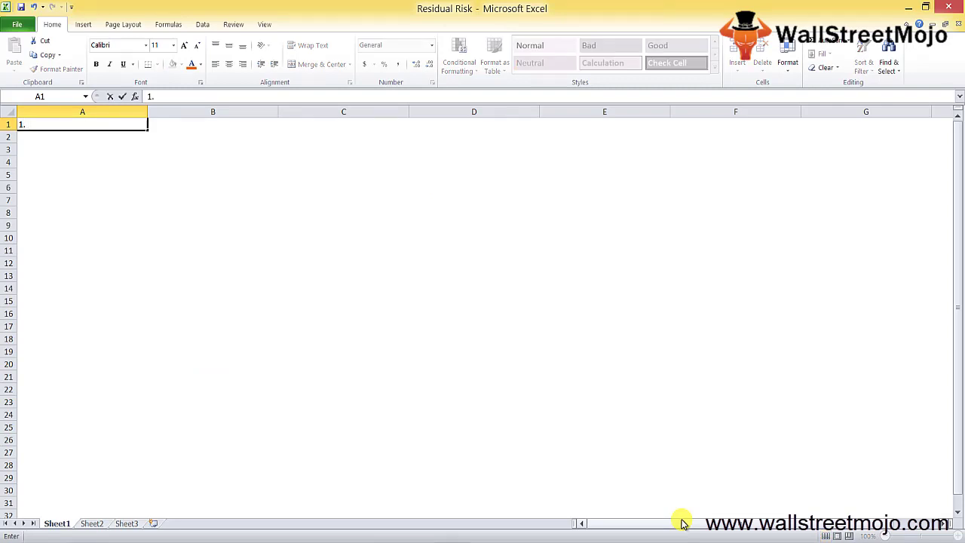
type(" What is Residua")
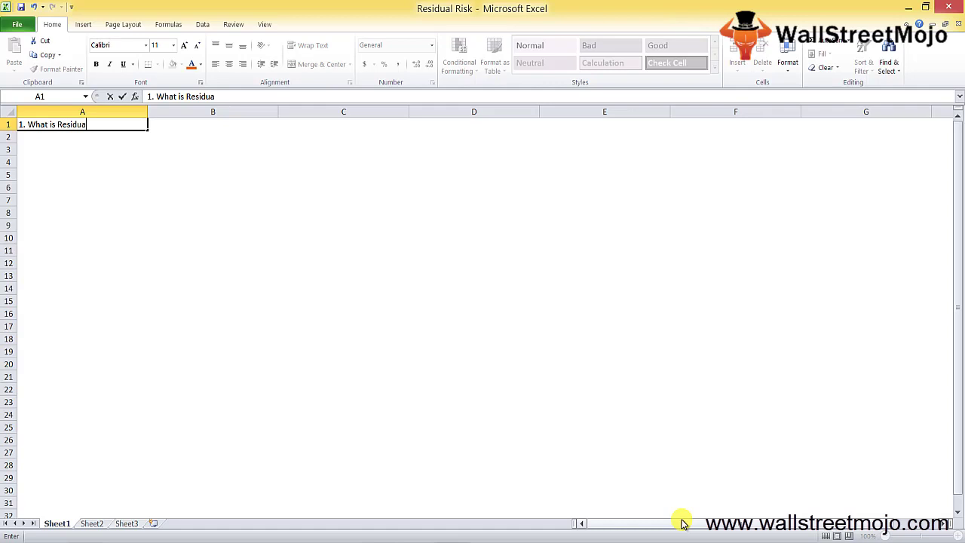
type("l Risk ?")
key("BackSpace")
key("BackSpace")
key("BackSpace")
key("BackSpace")
key("BackSpace")
key("BackSpace")
key("BackSpace")
key("BackSpace")
key("BackSpace")
key("BackSpace")
key("BackSpace")
key("BackSpace")
key("BackSpace")
key("BackSpace")
key("BackSpace")
key("BackSpace")
key("BackSpace")
key("BackSpace")
key("BackSpace")
key("BackSpace")
type("1.")
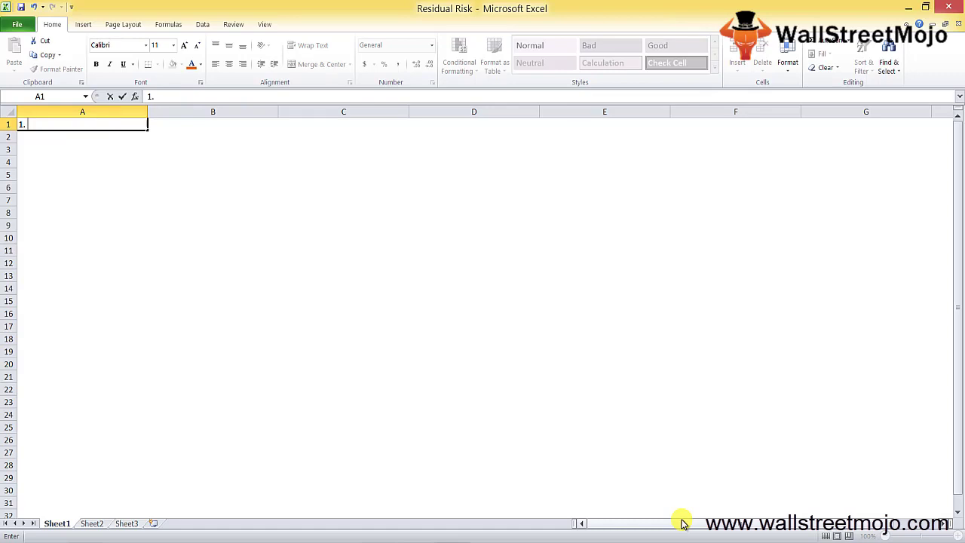
type(" what is the Re")
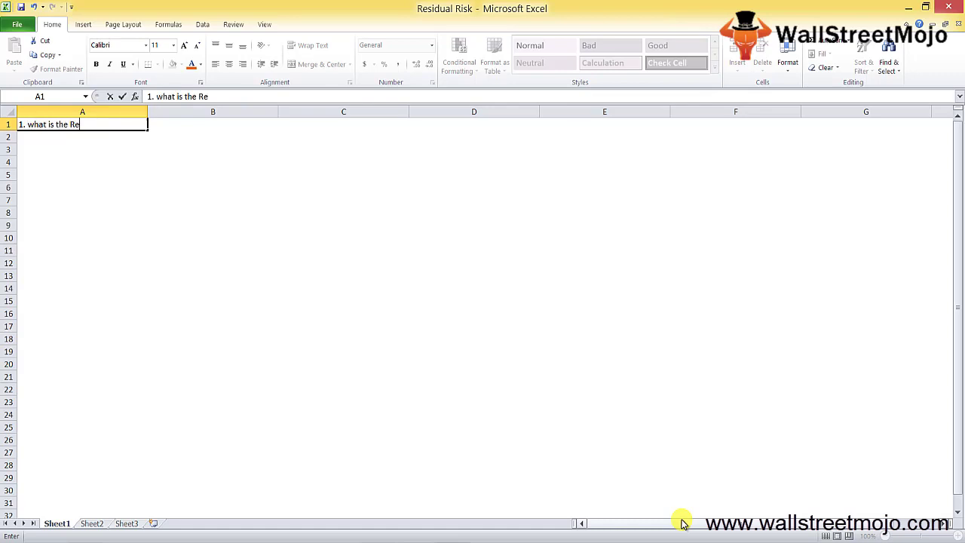
type("sidual Risk?")
key("Return")
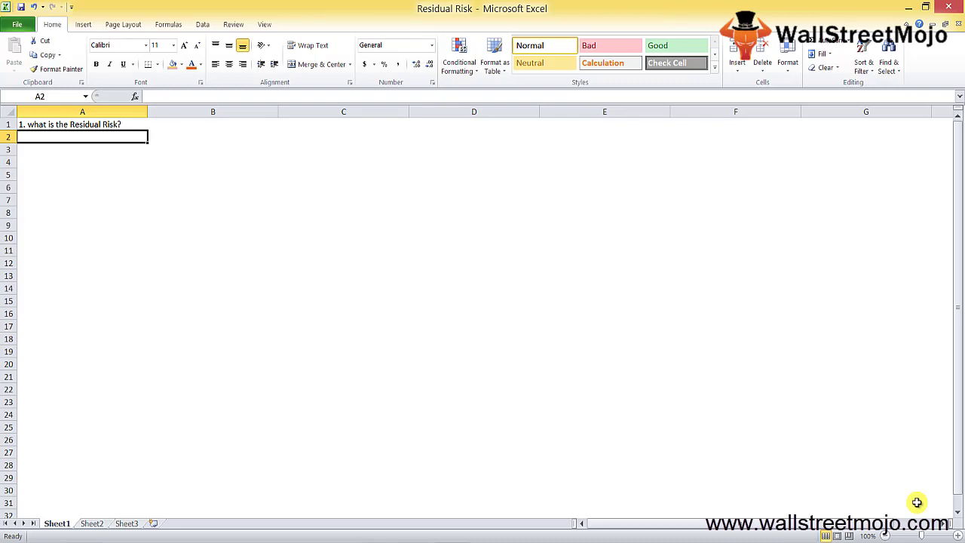
List 'Entity', 'Factors Unknown factors' and 'Residual Risk' in cells A3 to A5
key("Return")
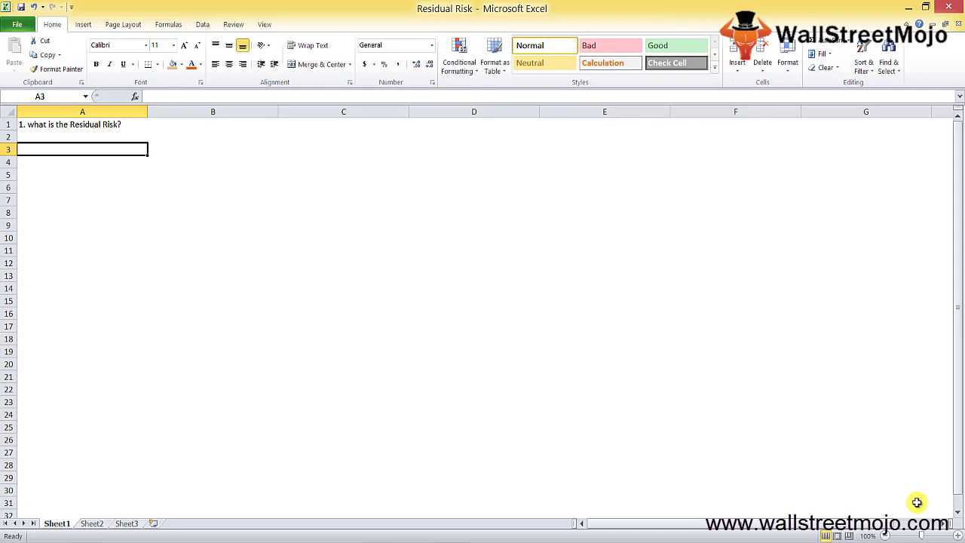
type("Entity")
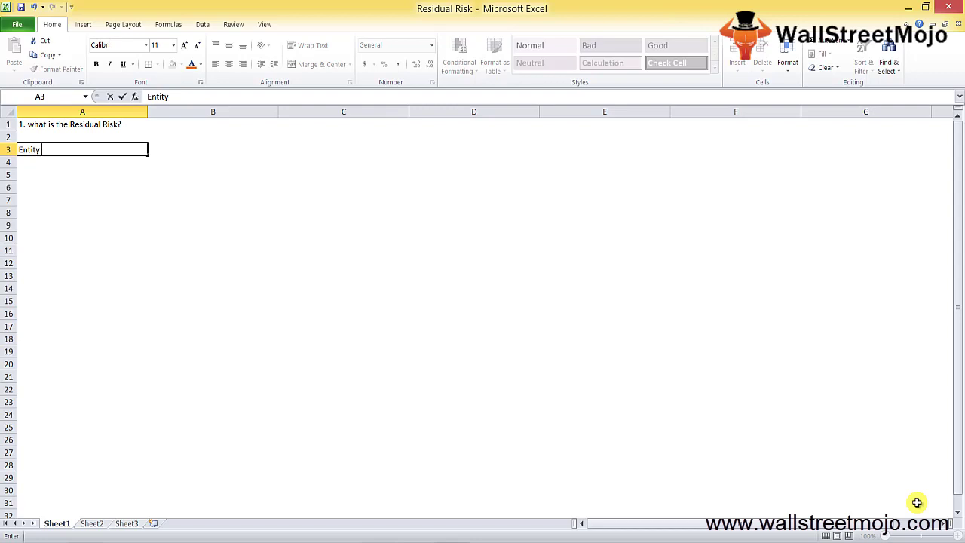
key("Return")
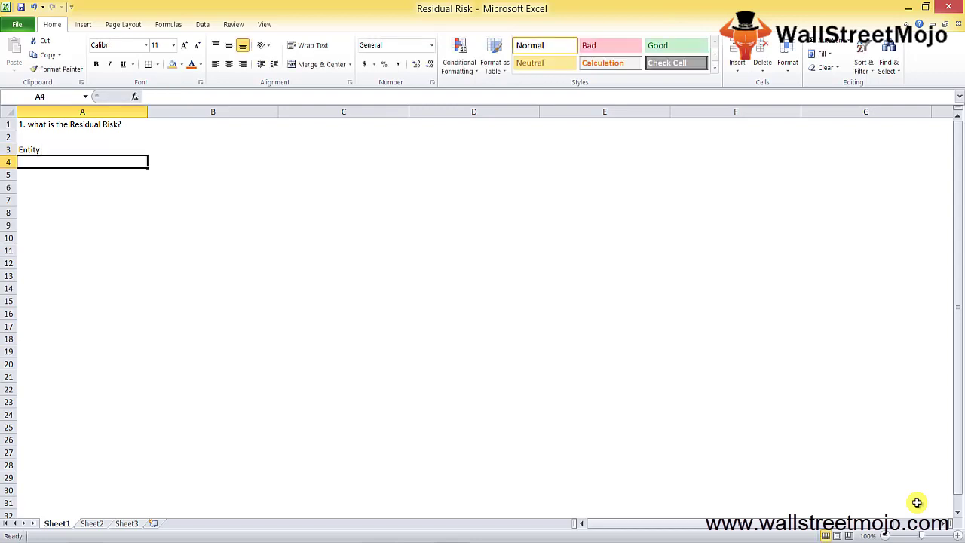
type("Factors")
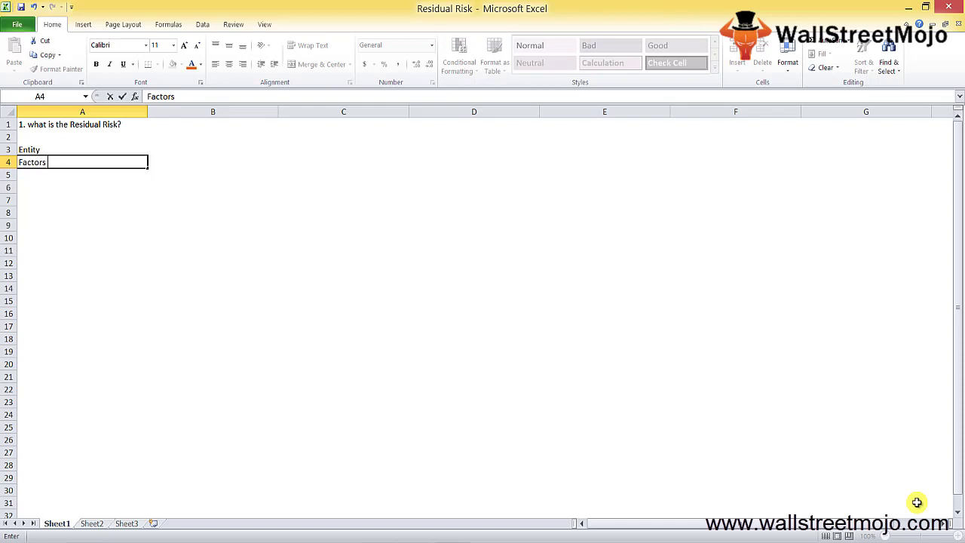
type("Unknown")
type(" fac")
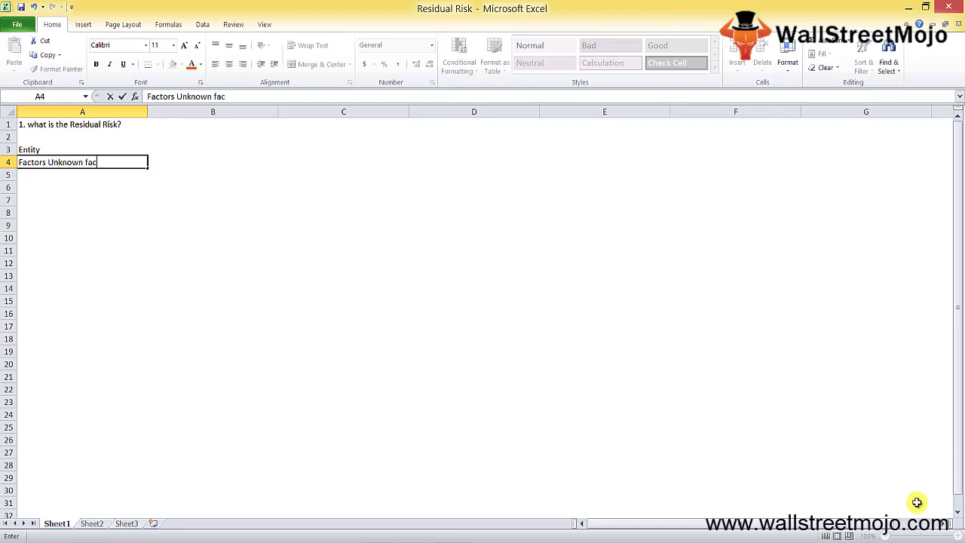
type("tors")
key("Return")
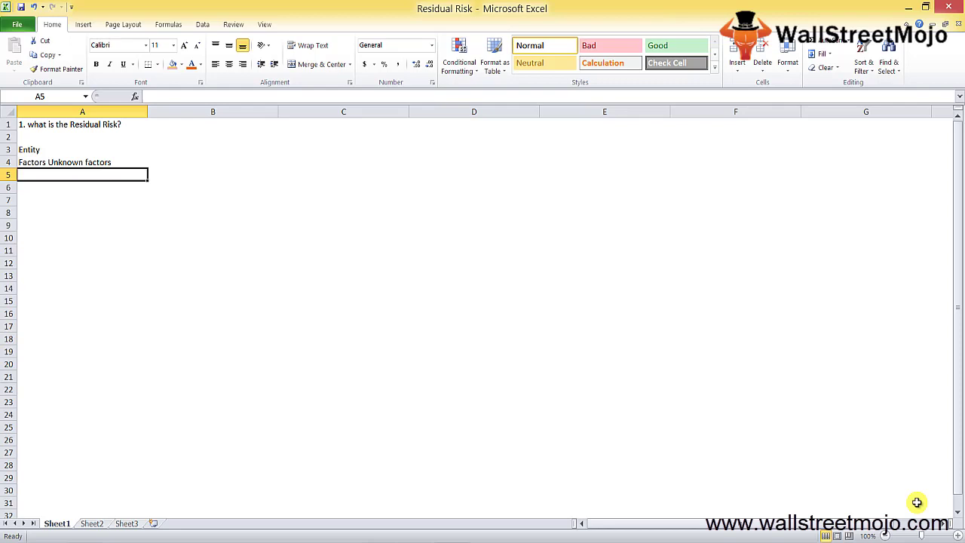
type("Resi")
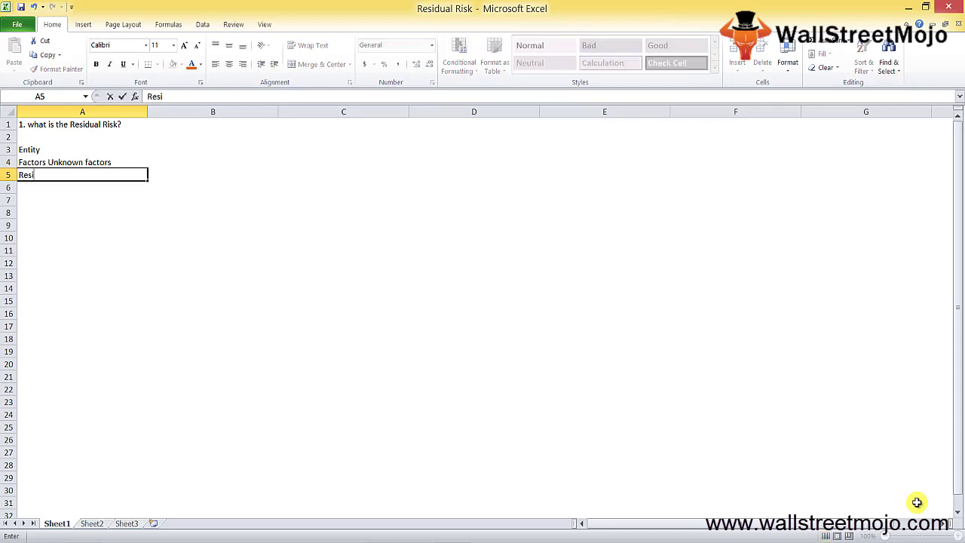
type("dual Risk")
key("Return")
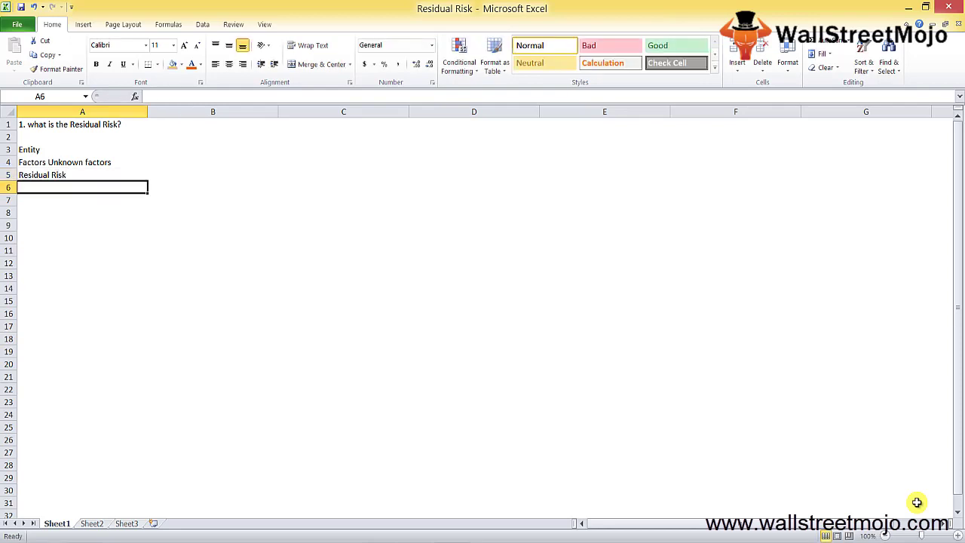
key("Return")
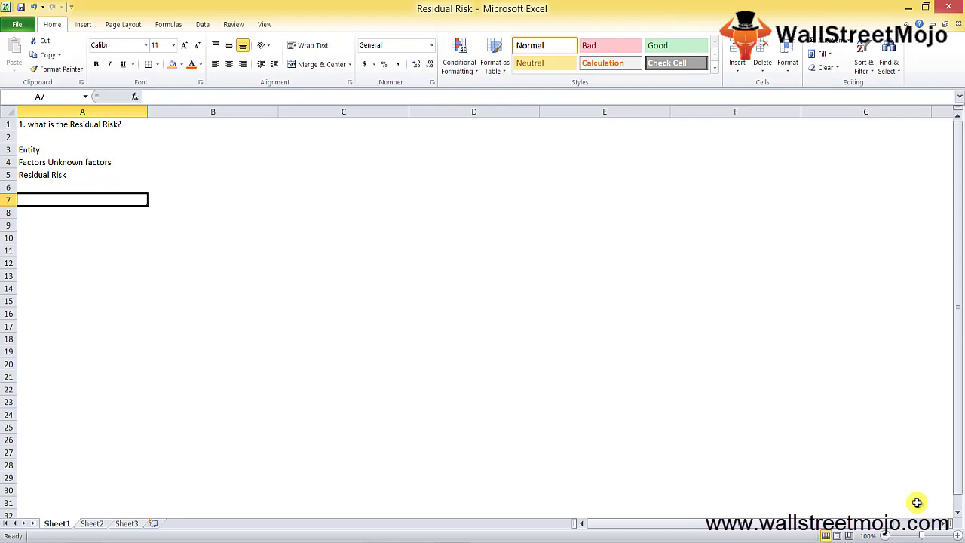
Put the heading '2. Formulla' in B1 and start typing 'R = IR - Impact of risk controls' in B2
key("Down")
key("Down")
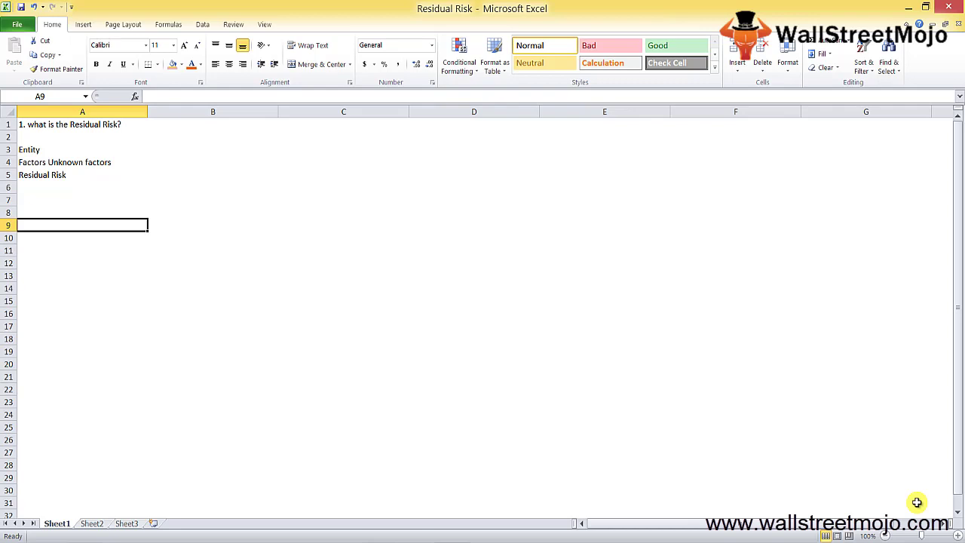
key("Up")
key("Up")
key("ctrl+Home")
key("Right")
type("2. Formulla")
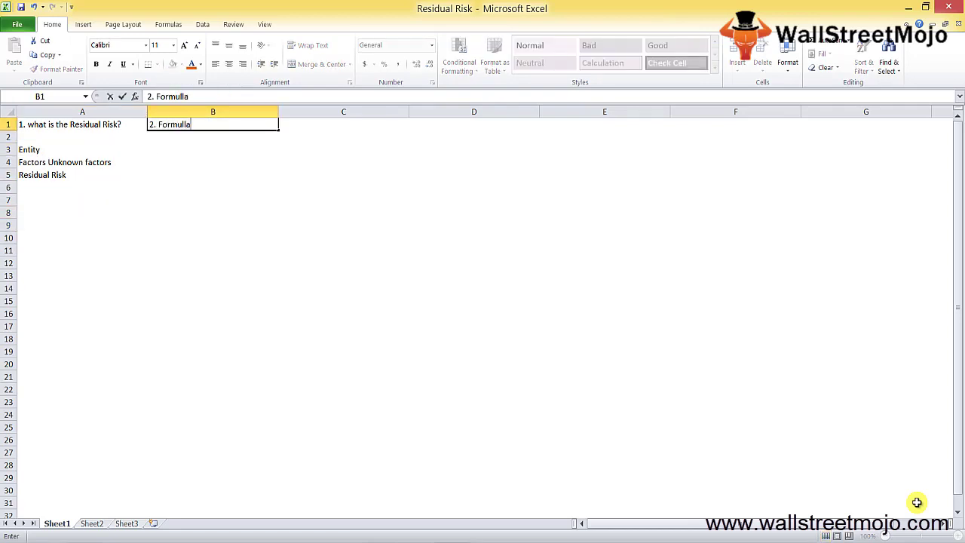
key("Return")
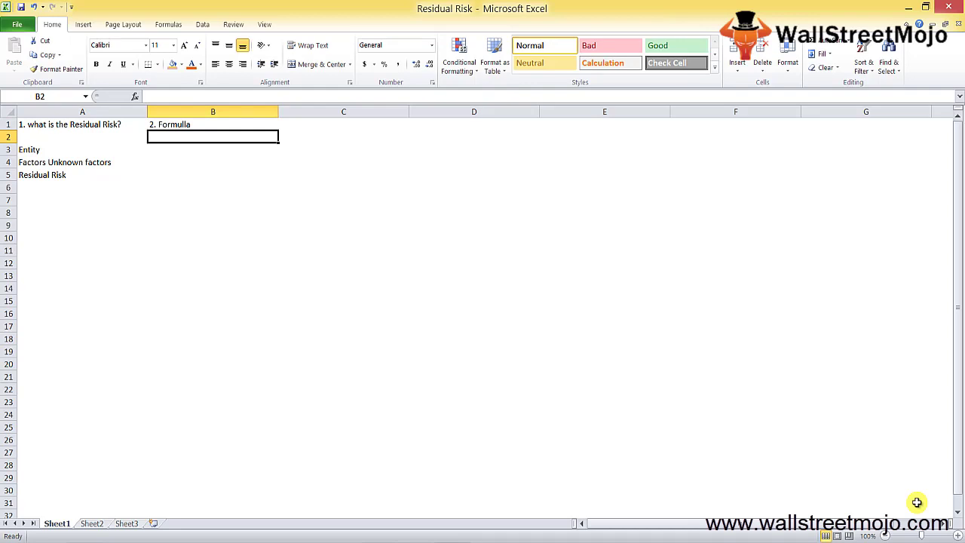
type("R = I")
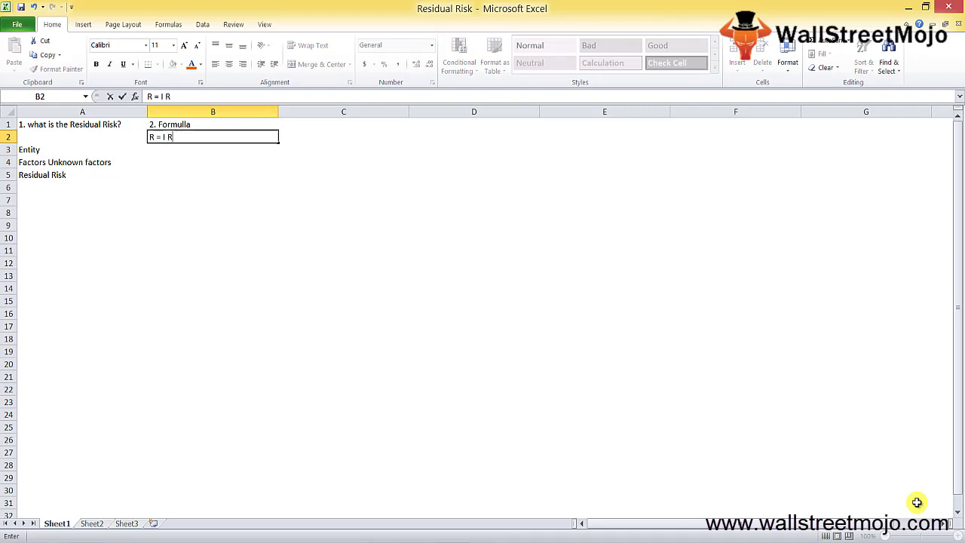
type("R - Impact of risk")
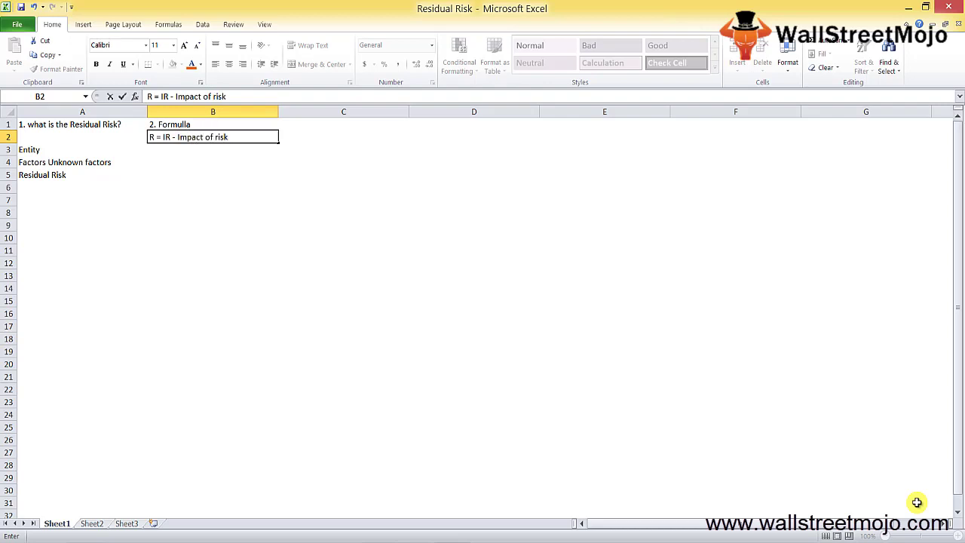
type(" controls")
Confirm the B2 formula text, then add 'IR' in B4 and 'Gross Risk' in B5
key("Return")
key("Return")
key("Up")
key("Down")
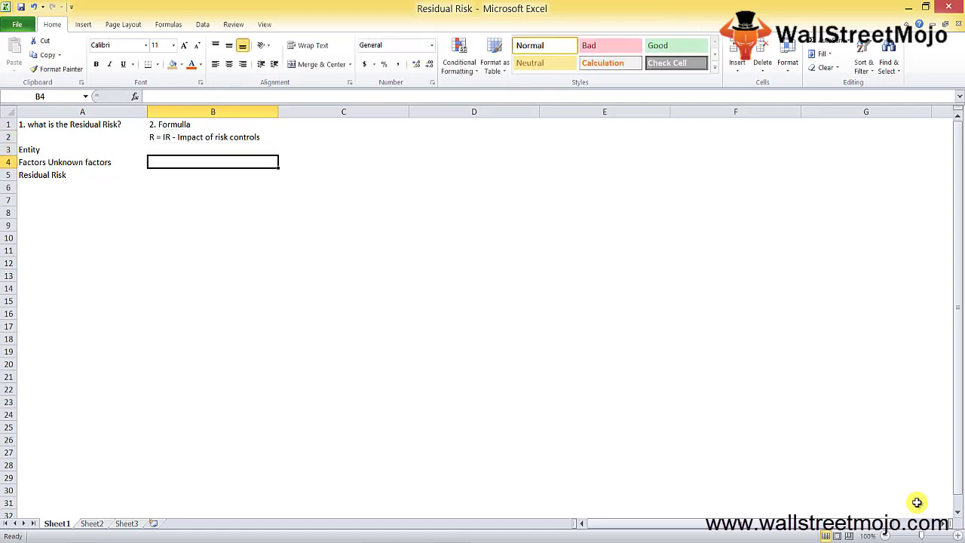
type("IR")
key("ctrl+Return")
key("Return")
type("Gross Risk")
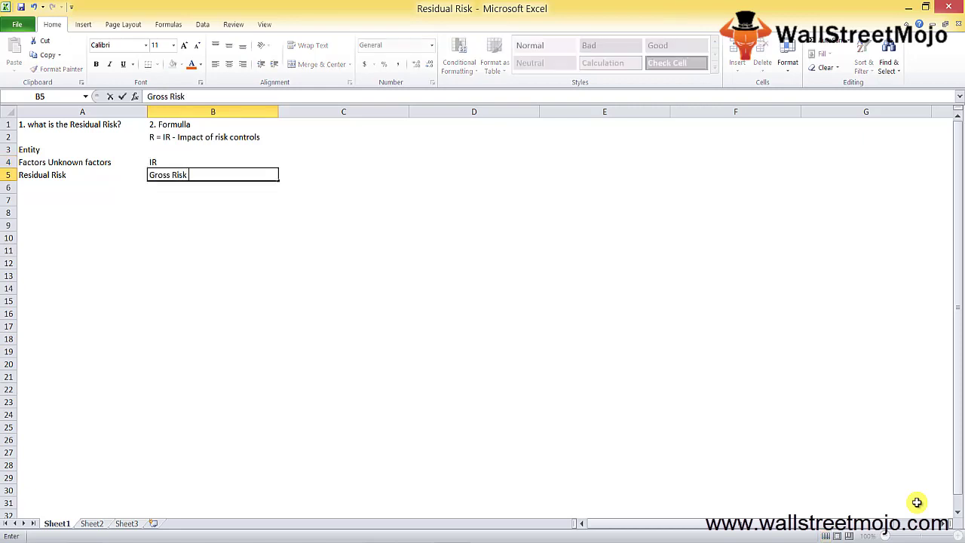
key("Return")
key("Return")
Enter 'Impact of Risk Controls' in B7, correcting the typos
type("Impact of")
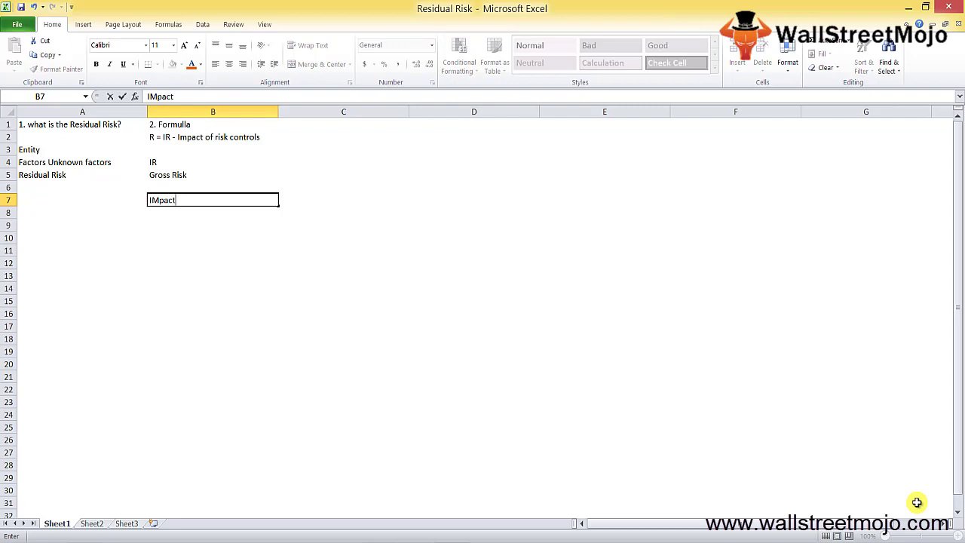
type(" Risk o")
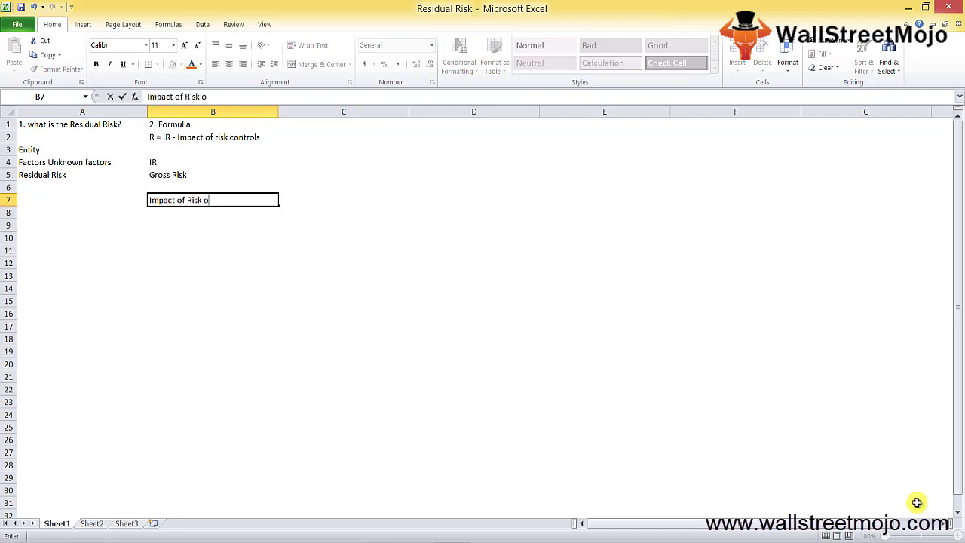
key("BackSpace")
type("Conrt")
key("BackSpace")
key("BackSpace")
type("trols")
key("Return")
key("Up")
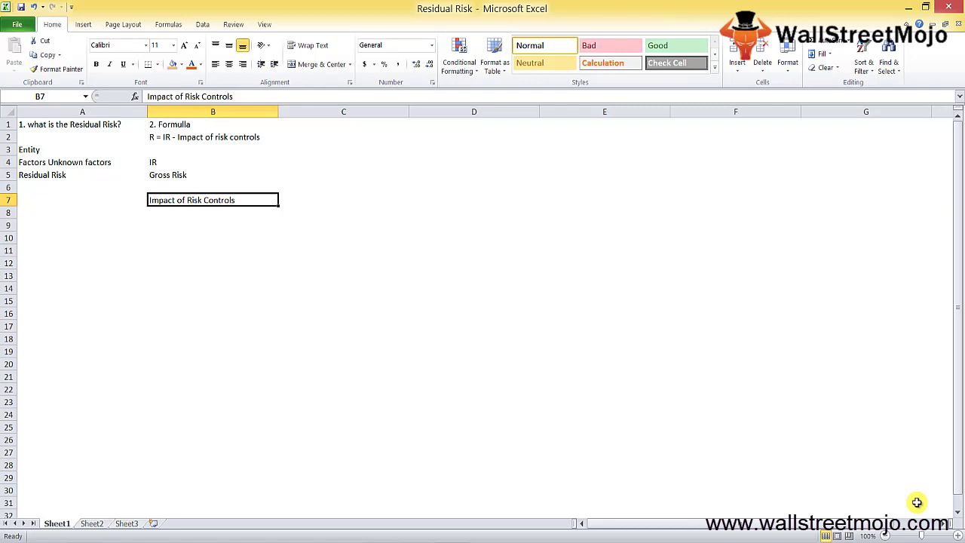
key("Down")
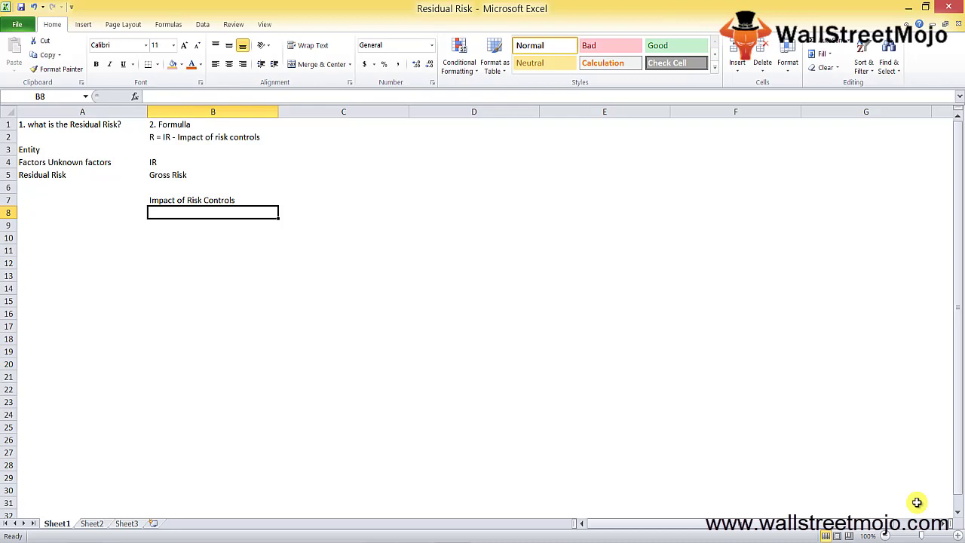
Enter the example amounts $500 in B10 and $400 in B11
key("Down")
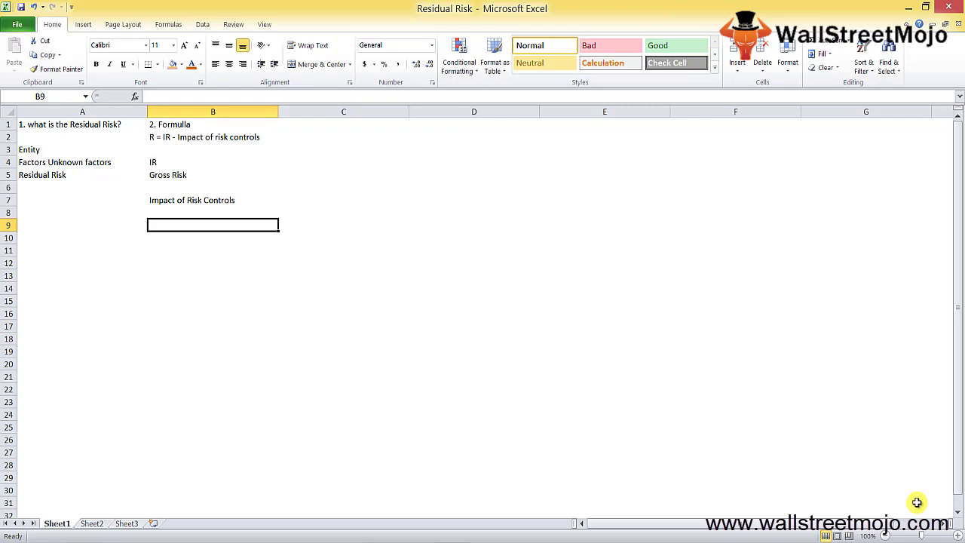
key("Down")
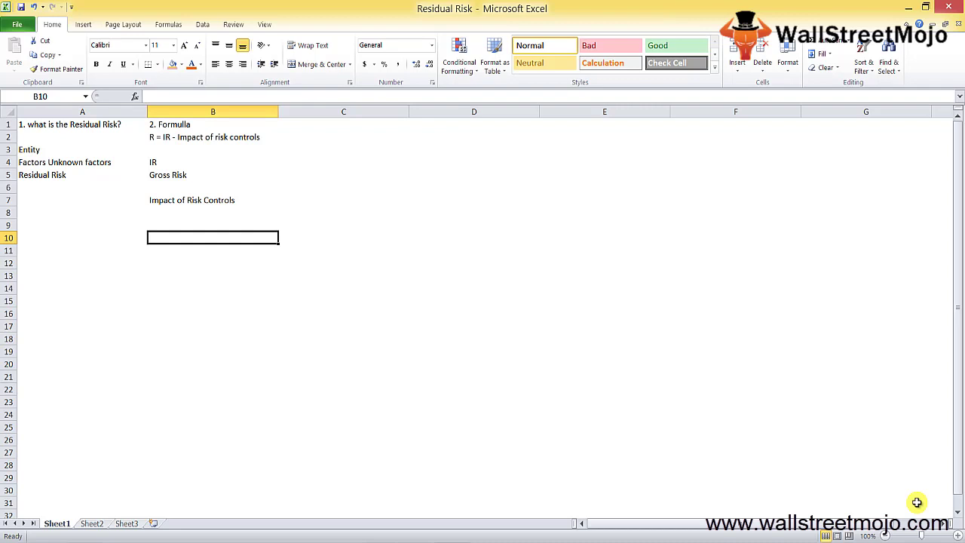
type("$500")
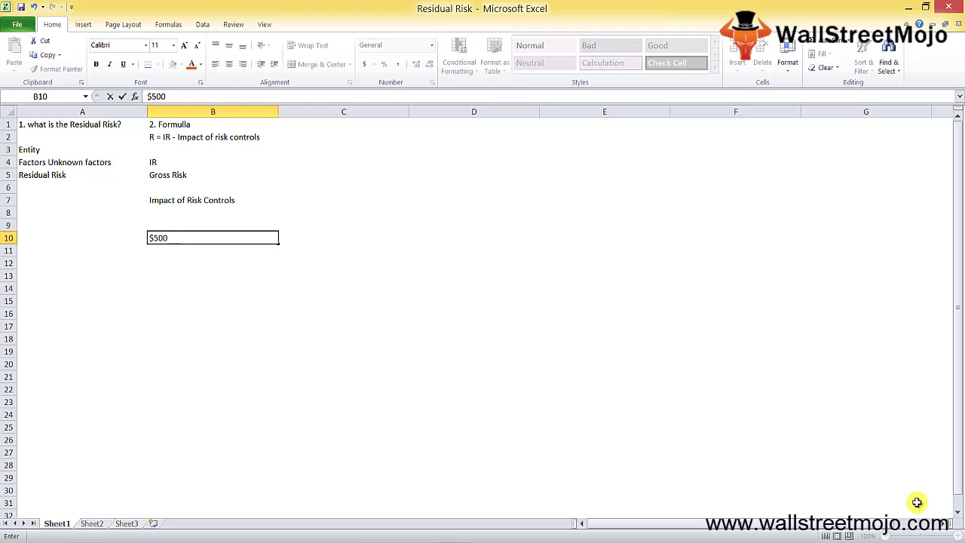
key("Return")
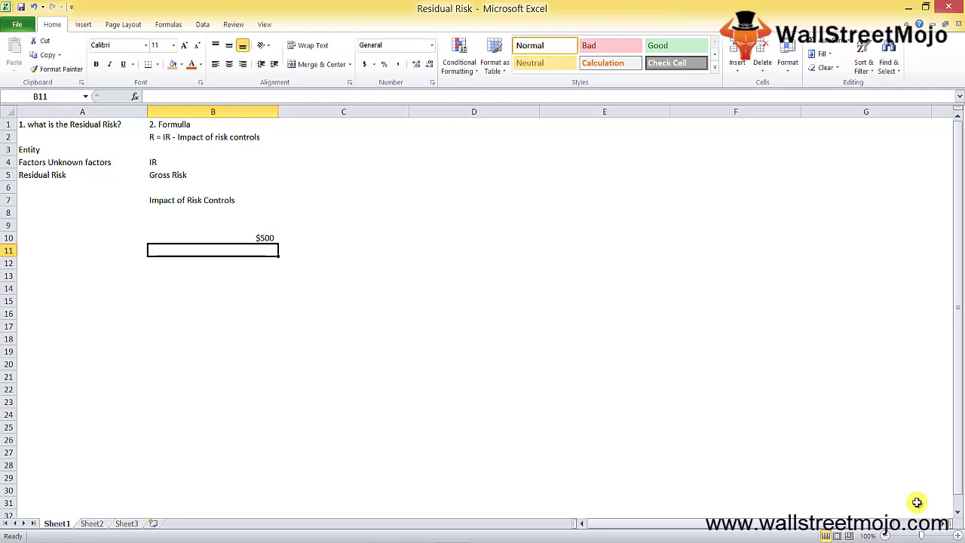
type("$400")
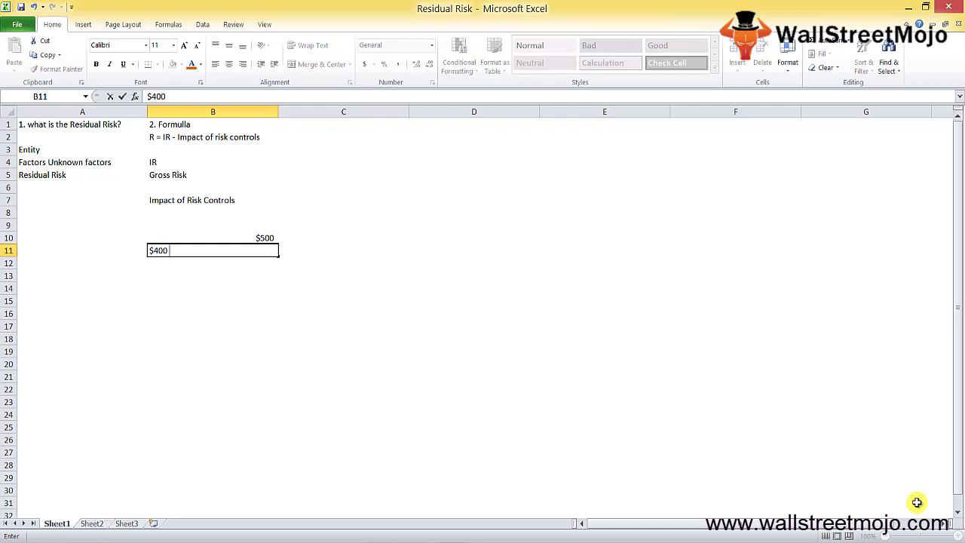
key("Return")
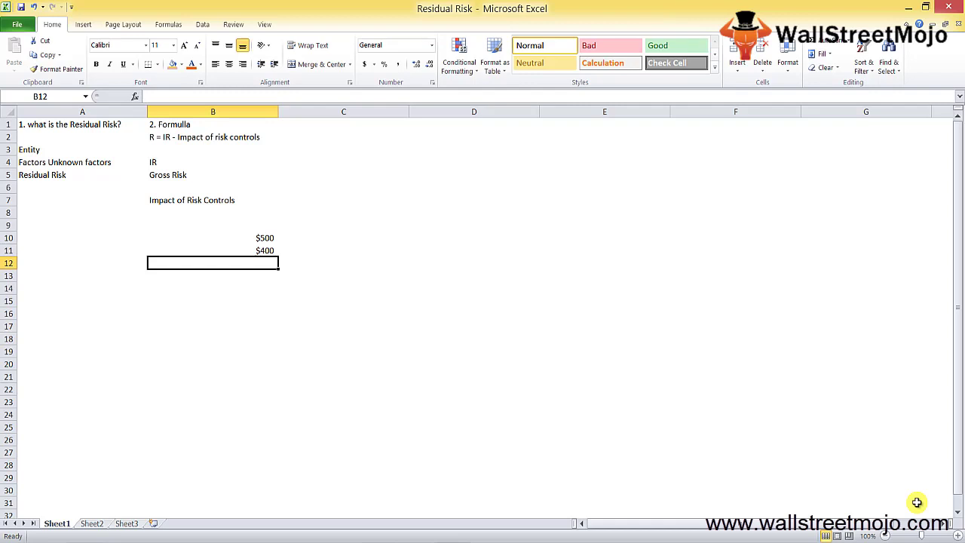
key("Up")
key("Up")
key("shift+Down")
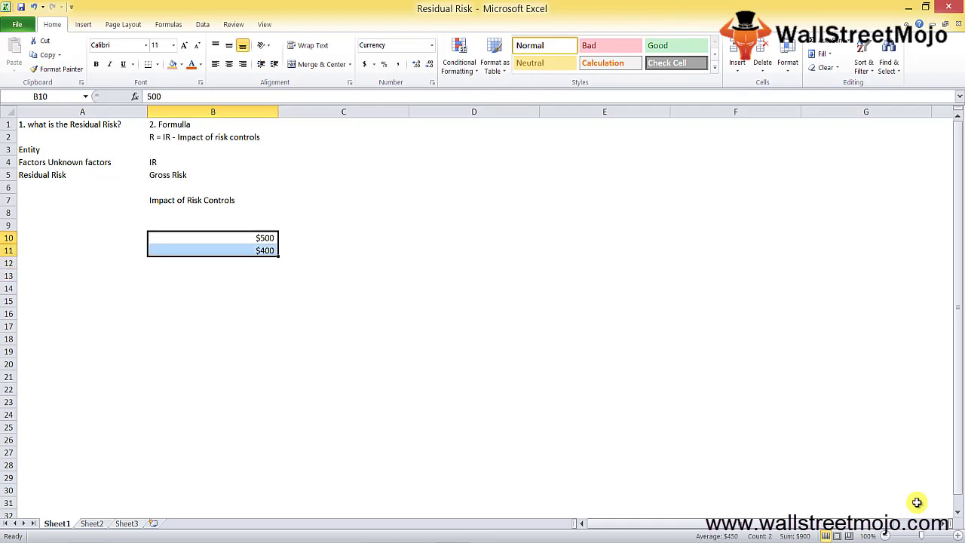
key("Down")
key("Down")
key("Up")
key("Up")
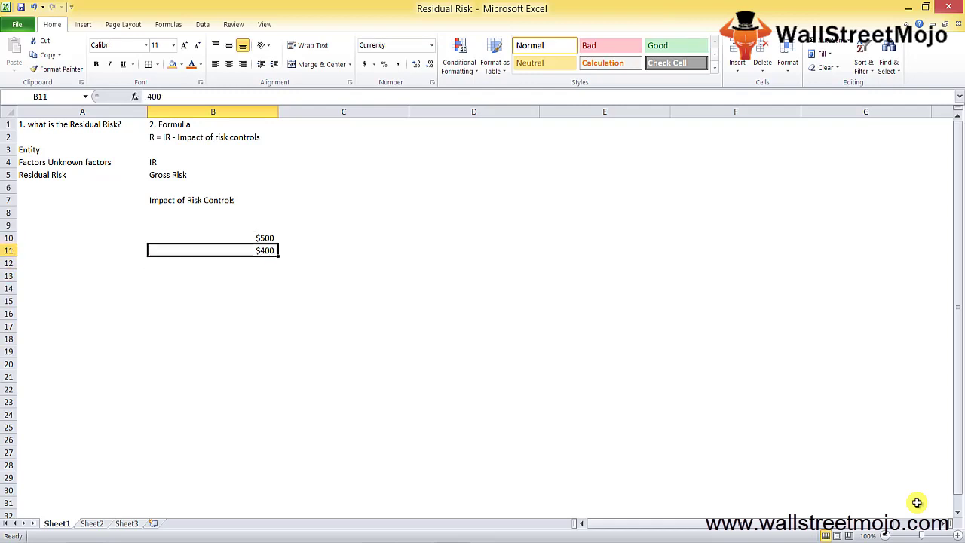
Label A10 'Ir' and copy 'Impact of Risk Controls' from B7 into A11
key("Left")
type("Ir")
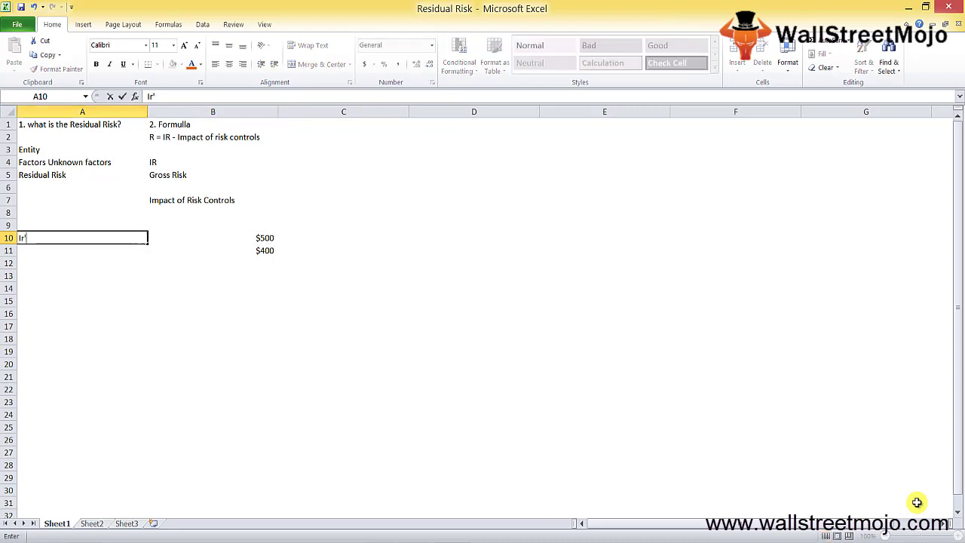
key("Return")
key("Up")
key("shift+Right")
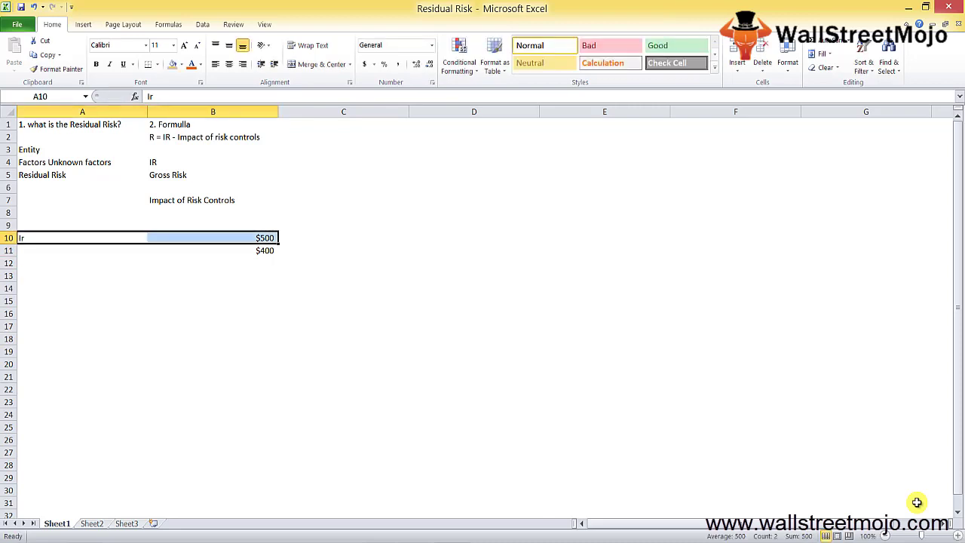
key("Down")
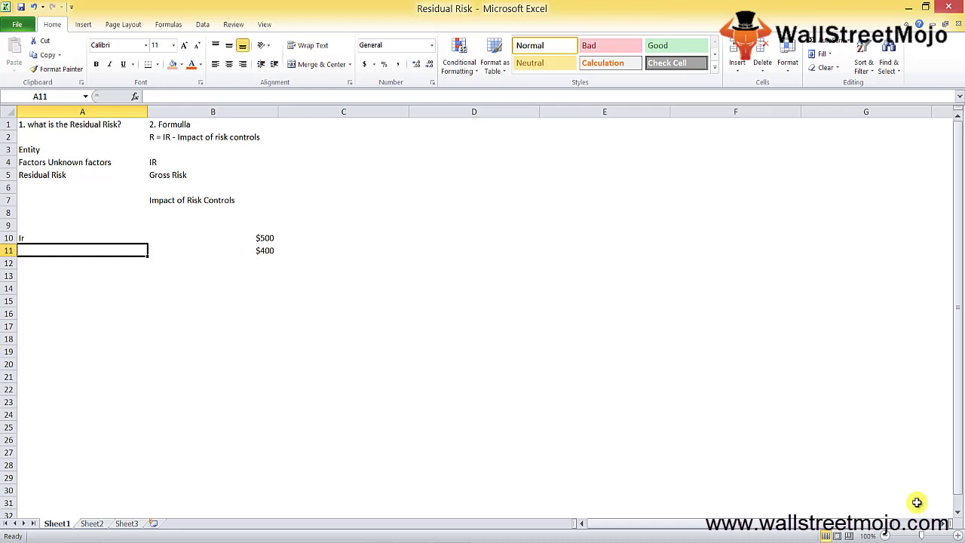
key("Up")
key("Up")
key("Up")
key("Up")
key("Right")
key("ctrl+c")
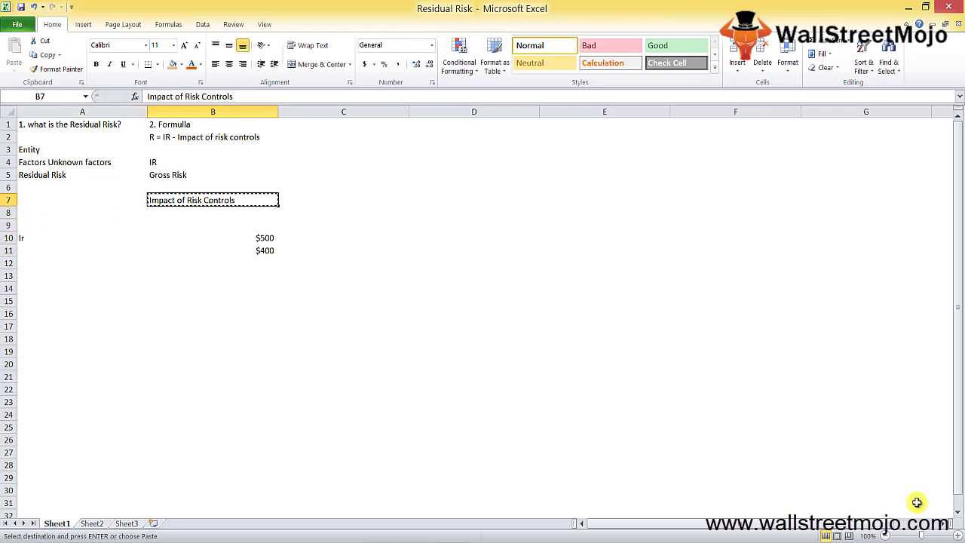
key("Down")
key("Down")
key("Down")
key("Left")
key("Down")
key("ctrl+v")
key("Up")
key("shift+Down")
key("shift+Right")
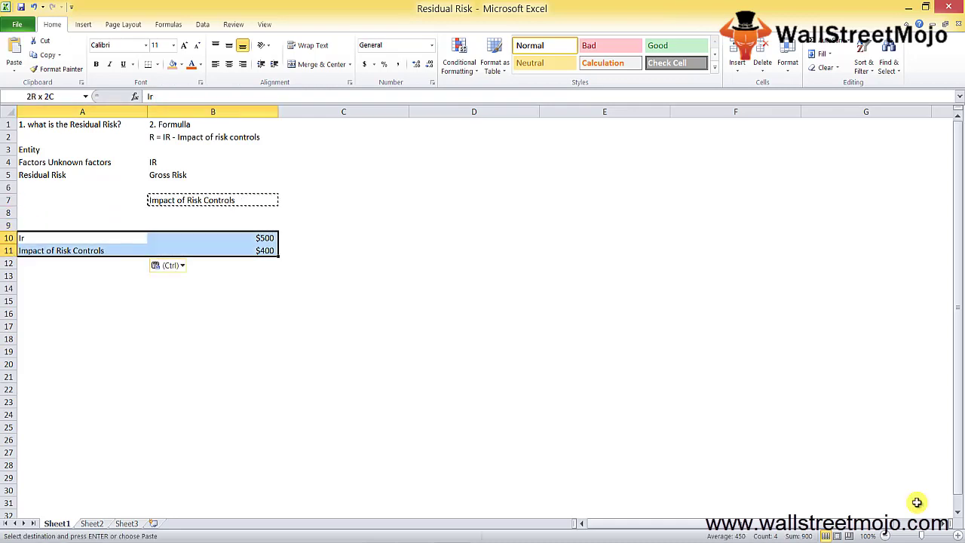
key("Down")
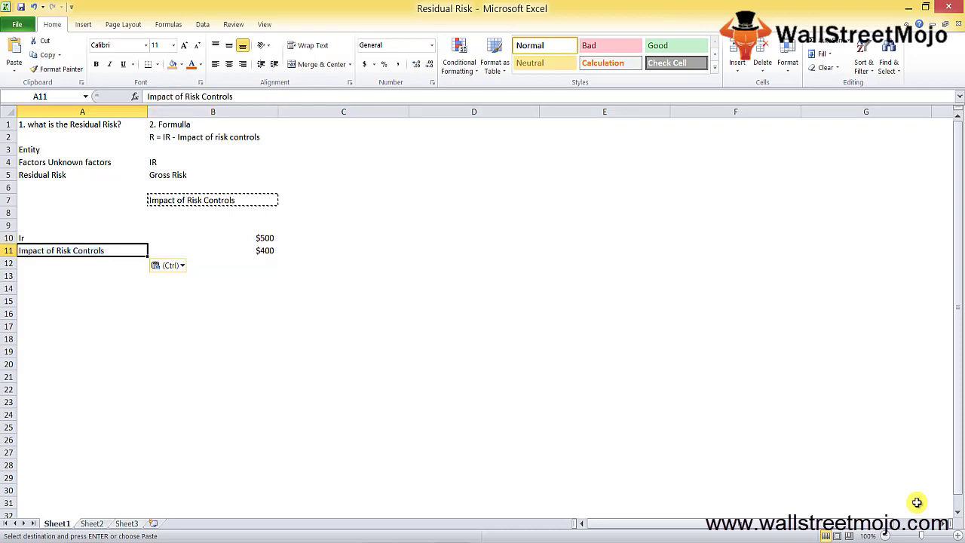
key("Right")
key("Down")
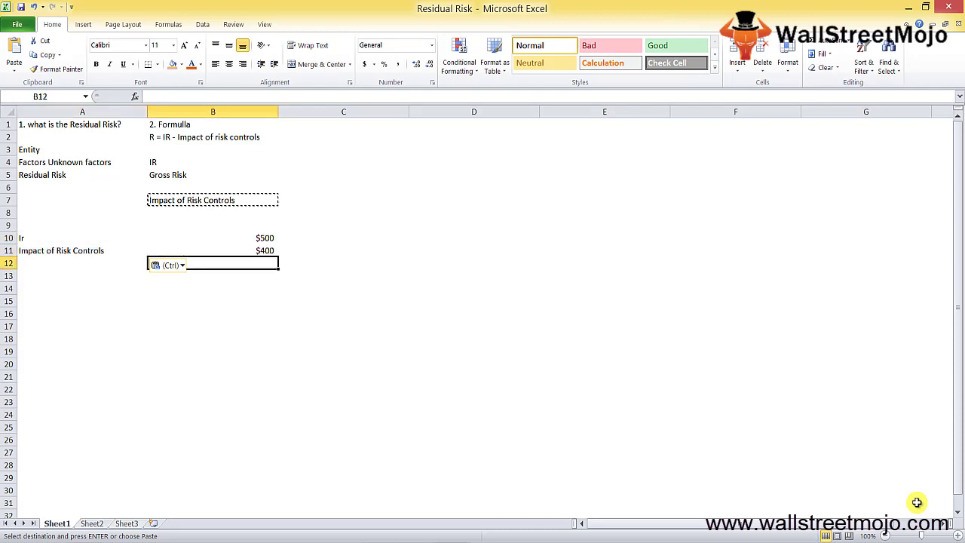
Enter =500-400 in B12 to show the residual result of 100
type("=")
key("Up")
key("Up")
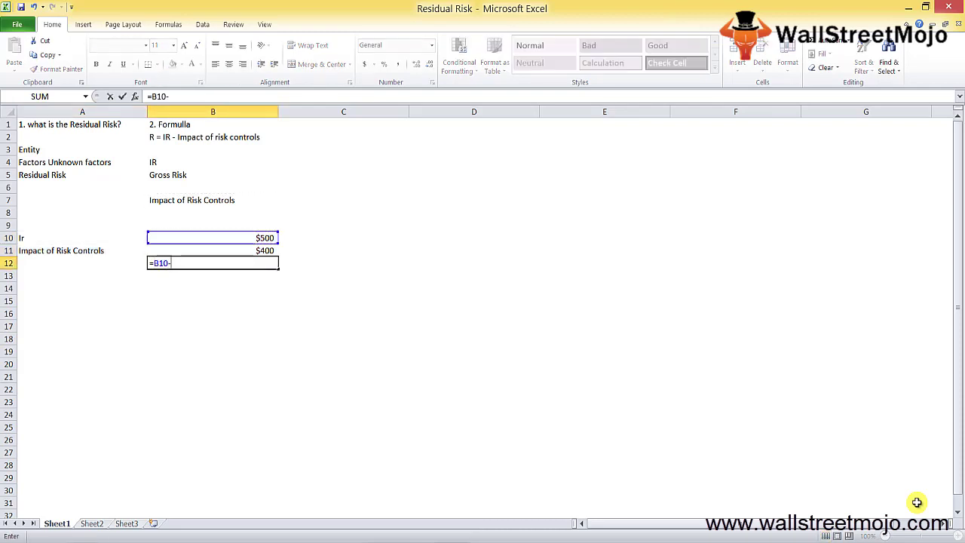
key("Escape")
key("Up")
key("Down")
type("=")
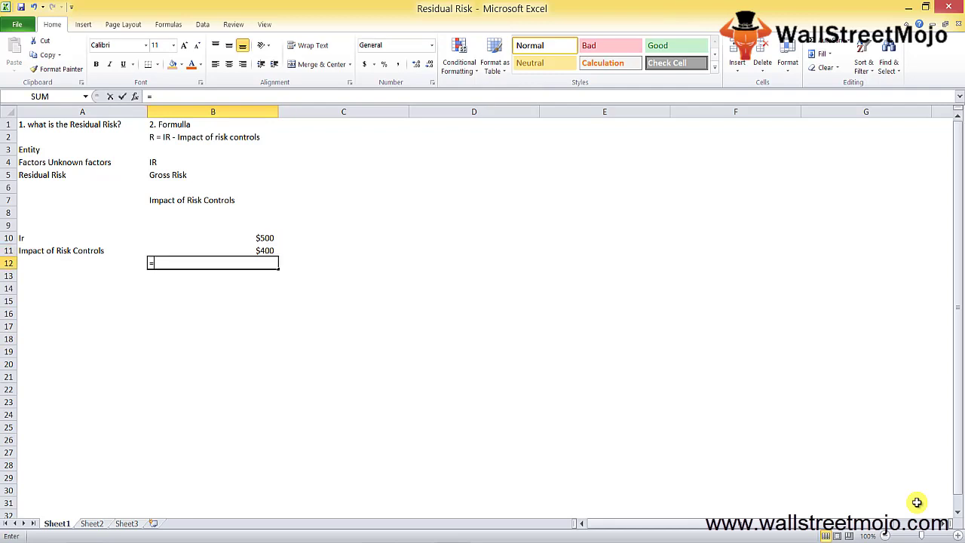
type("500-400")
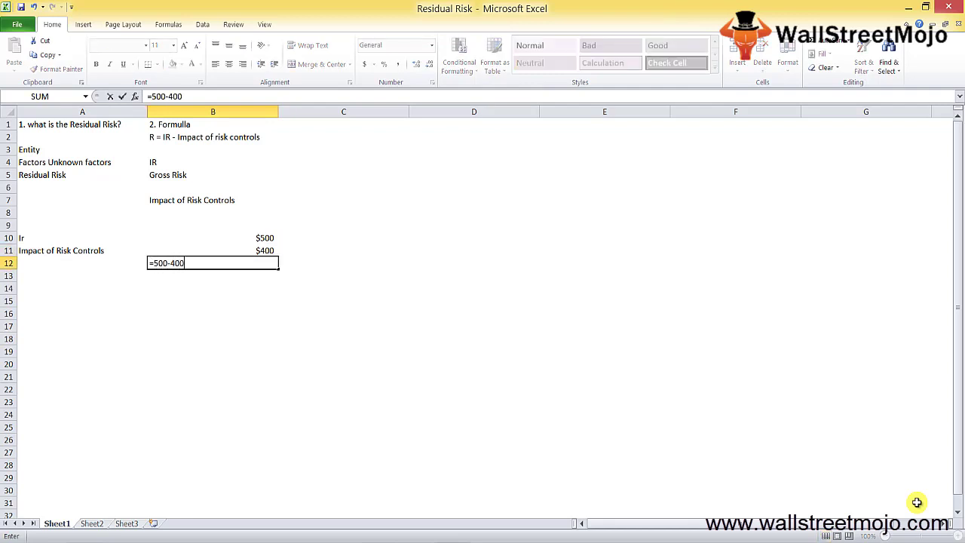
key("Return")
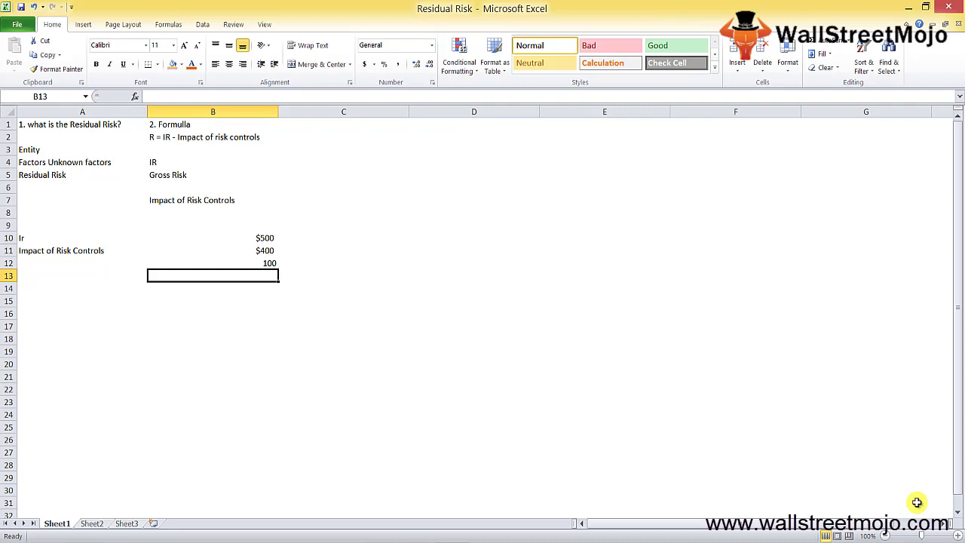
key("Down")
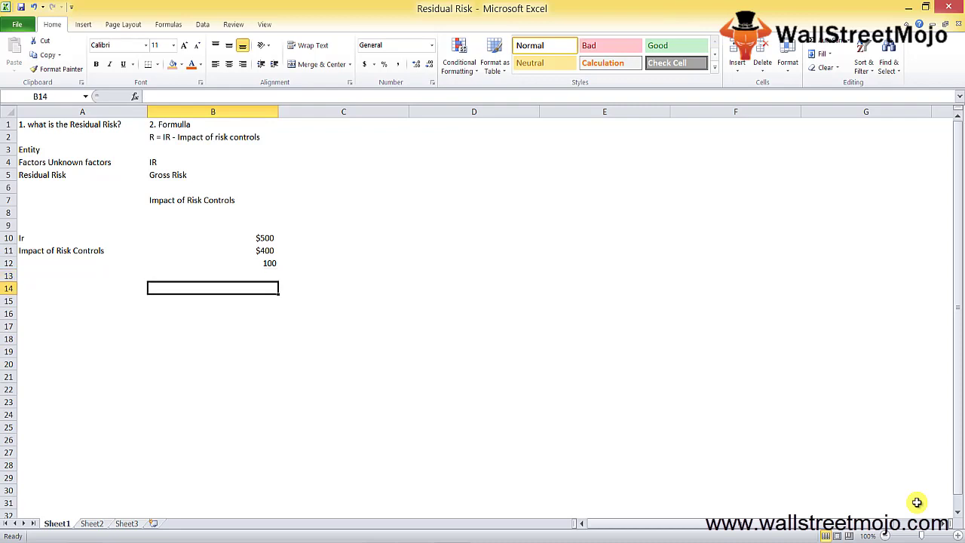
Type '3. Car seat belts' into C1, fixing the misspelled ending
left_click(346, 133)
key("Up")
type("3.")
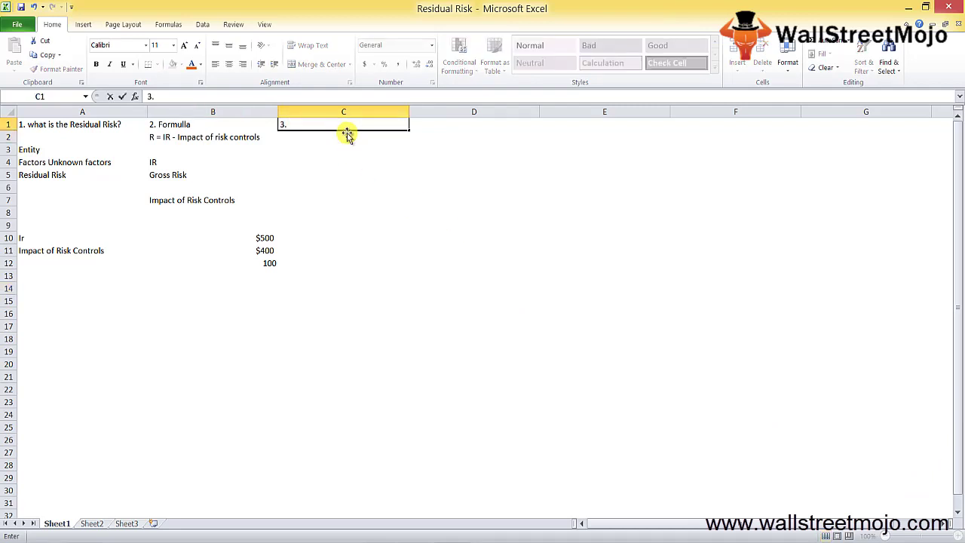
type(" Car seat belt")
key("BackSpace")
key("BackSpace")
type("alth")
key("Return")
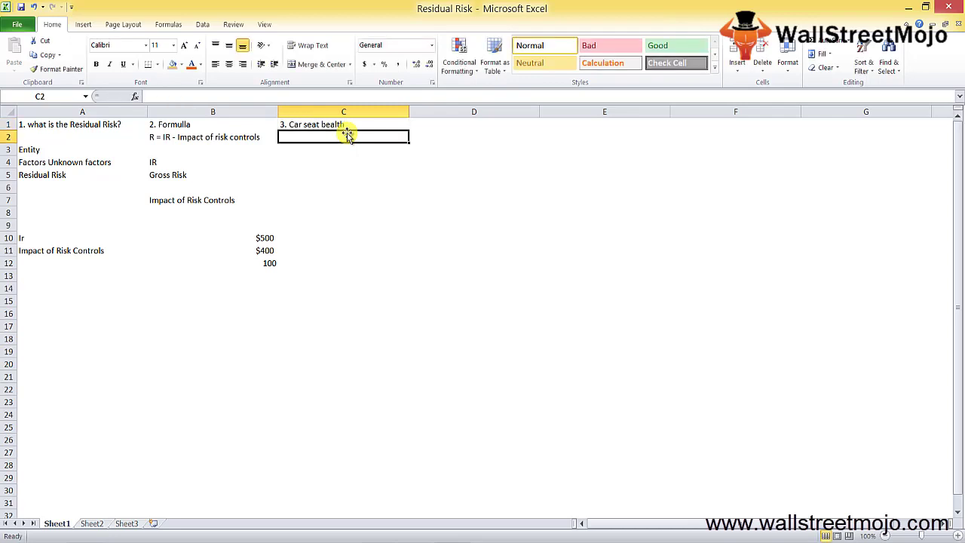
key("Up")
key("F2")
key("BackSpace")
key("BackSpace")
key("BackSpace")
key("BackSpace")
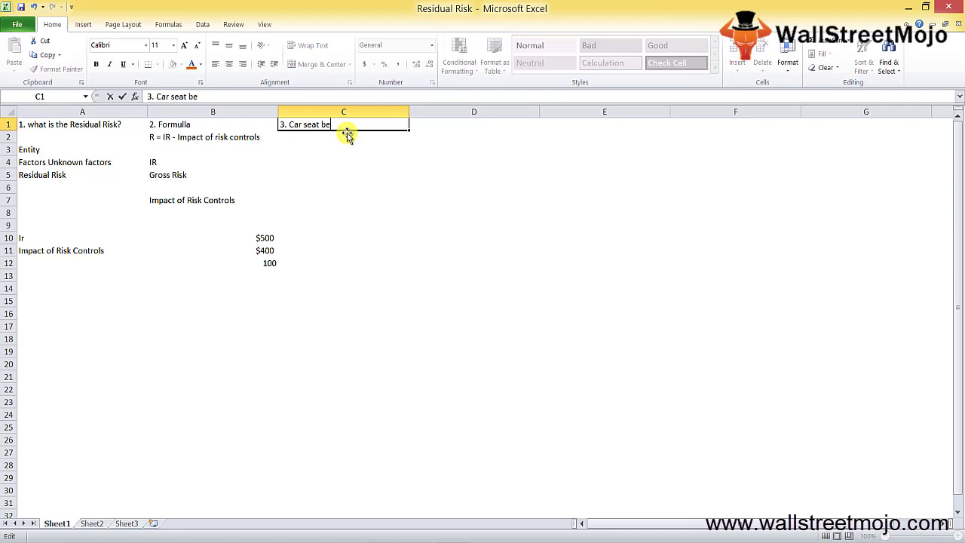
type("lts")
key("Return")
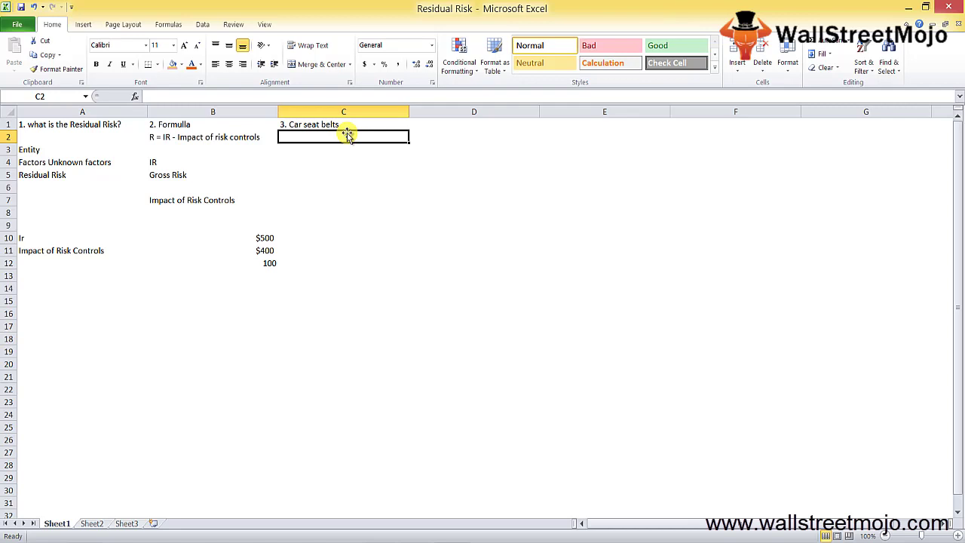
Enter the heading '4. How cos try to mitigate risk ?' in D1
key("Up")
key("Right")
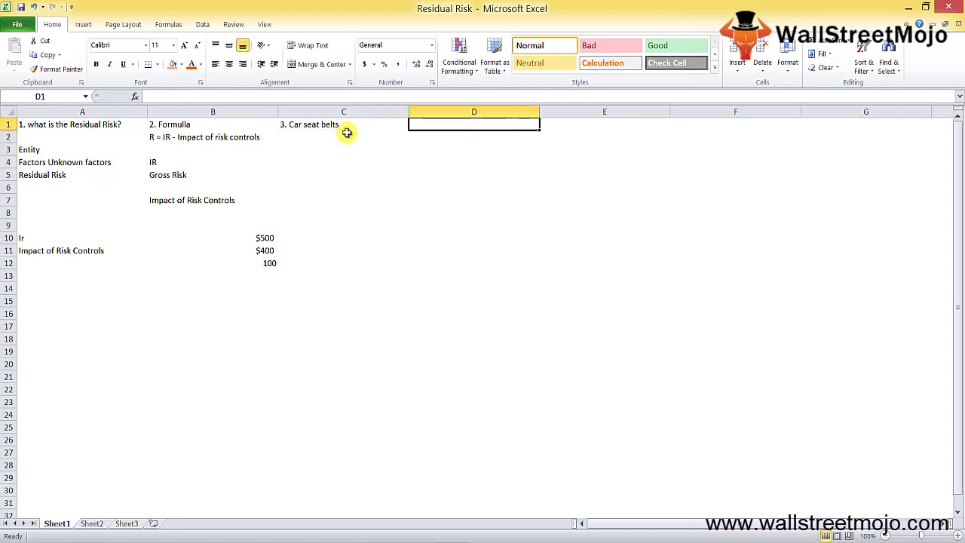
type("4. How")
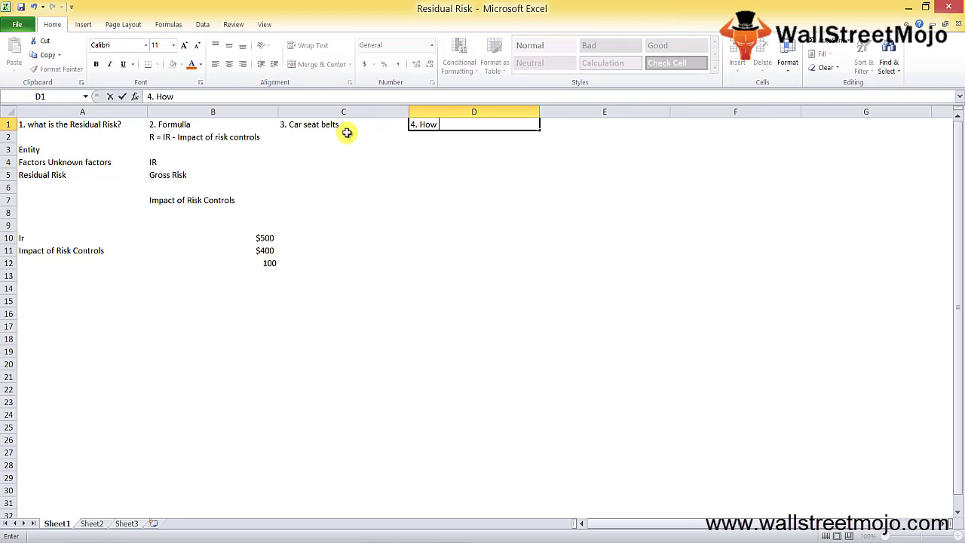
type(" cos try to mitigate")
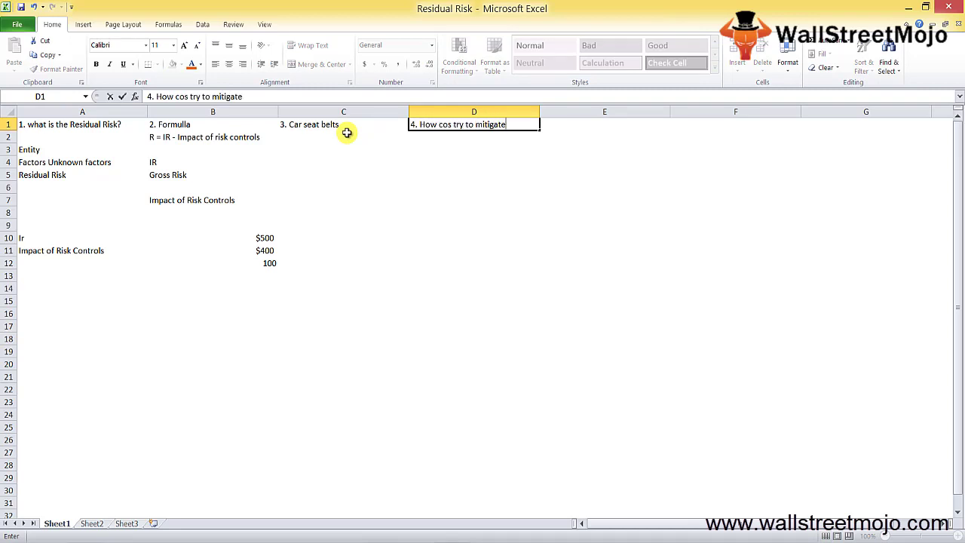
type(" risk ?")
key("Return")
key("Return")
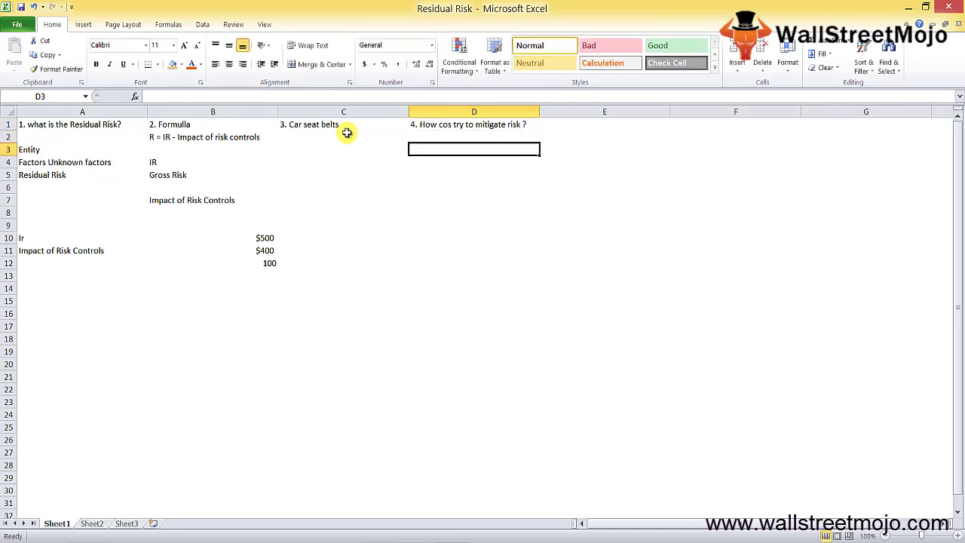
Add '1. Avoid the risk' in D4 with the example 'Tech' in D5
key("Return")
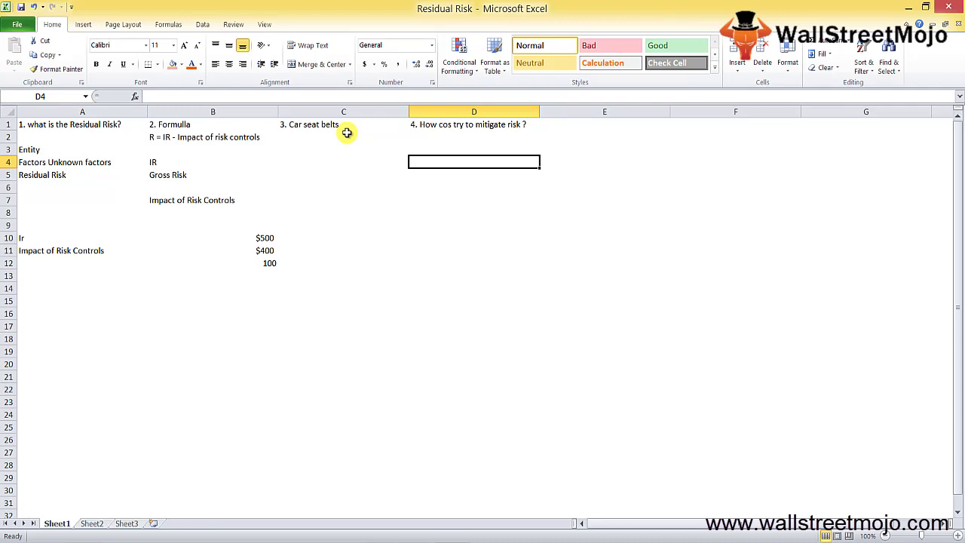
type("1. Avoi")
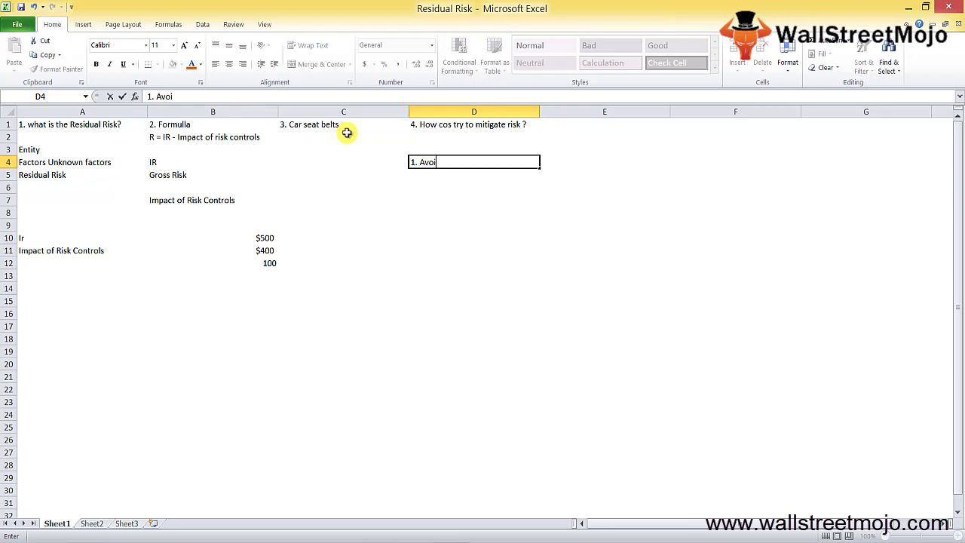
type("d the risk")
key("Return")
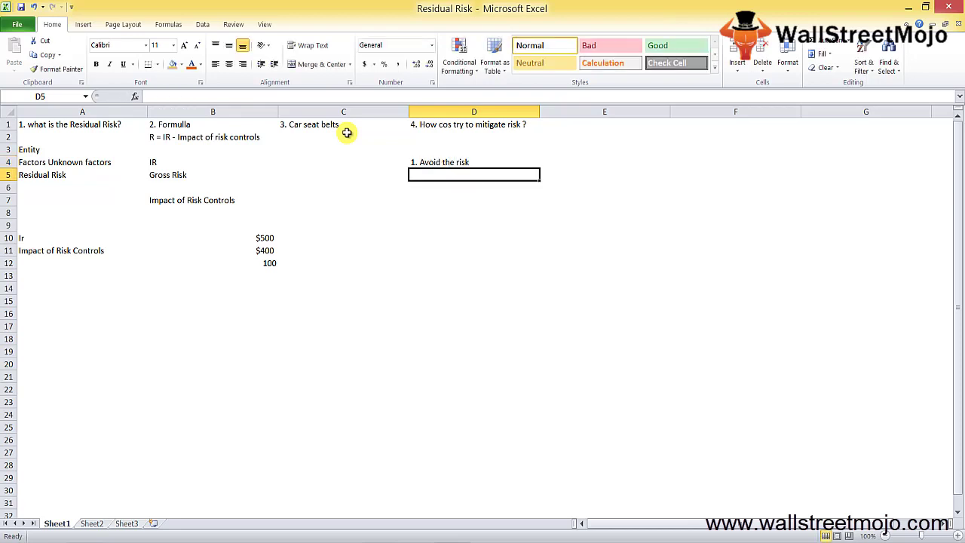
key("Up")
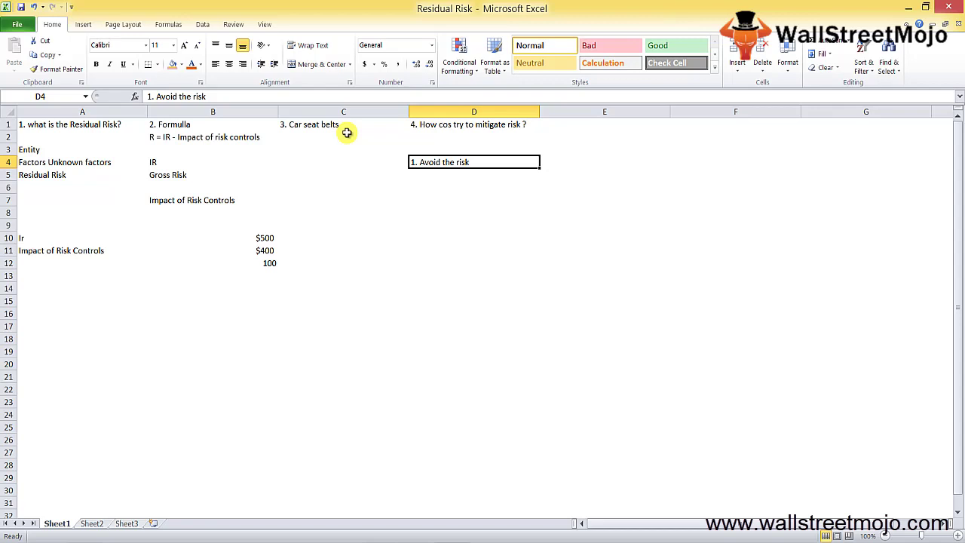
key("Return")
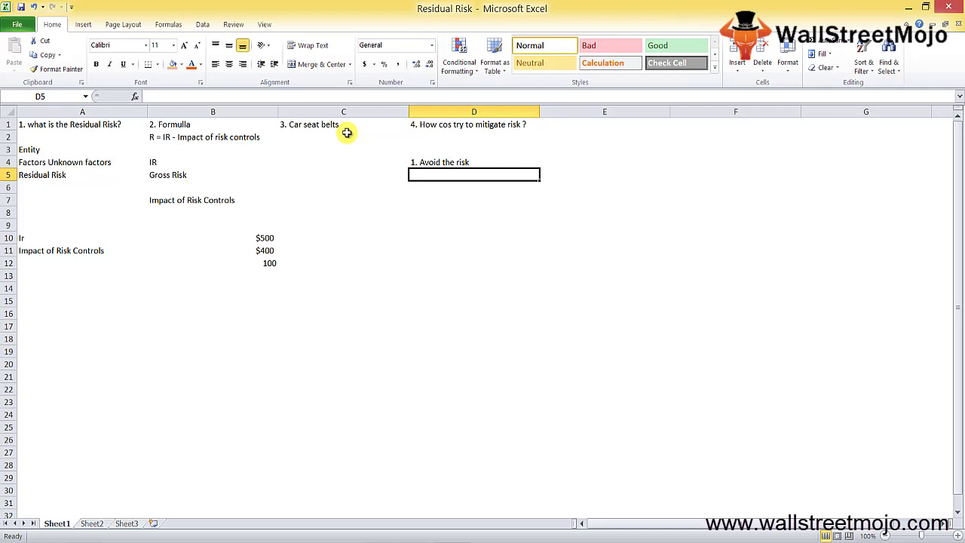
type("Tech")
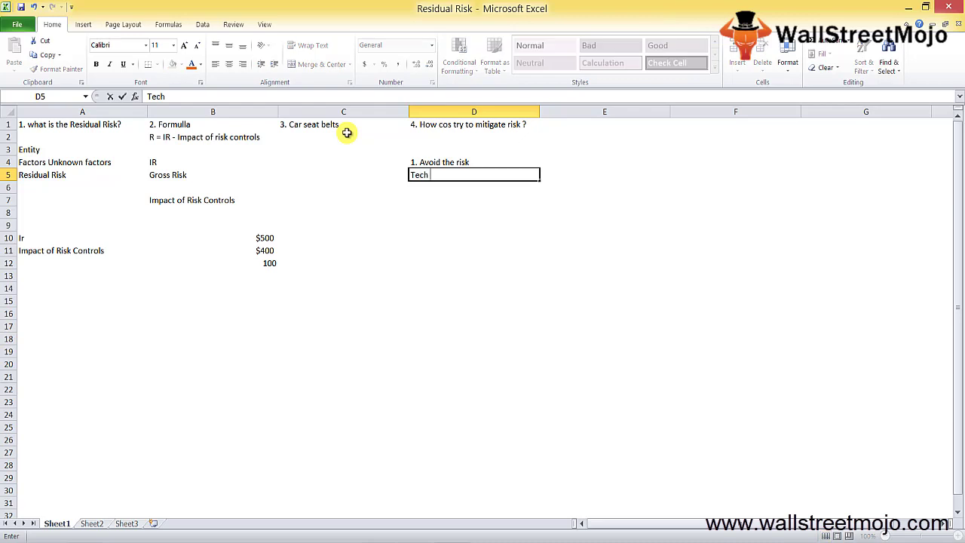
key("Return")
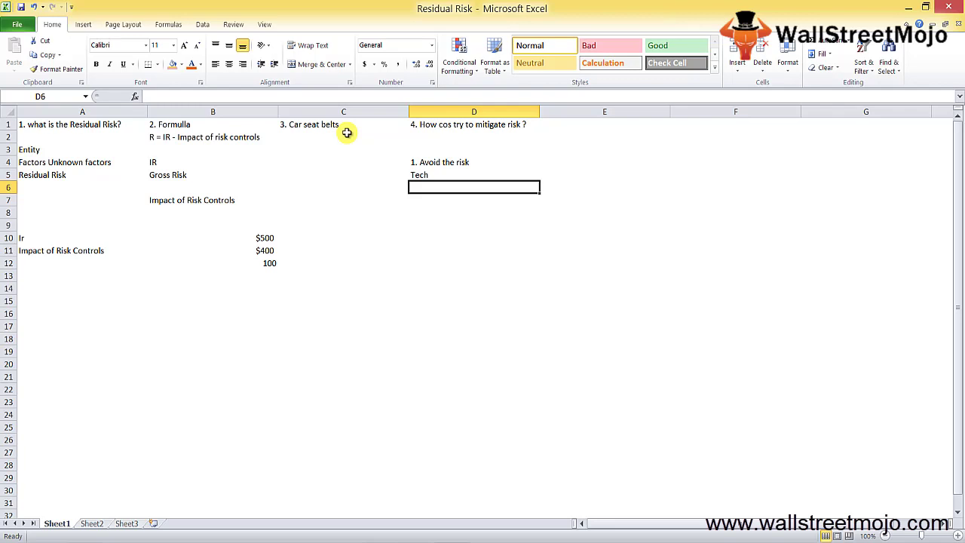
Add '2. Risk Reduction' in D7 with the example 'Human or manual' in D9
key("Down")
type("2. ")
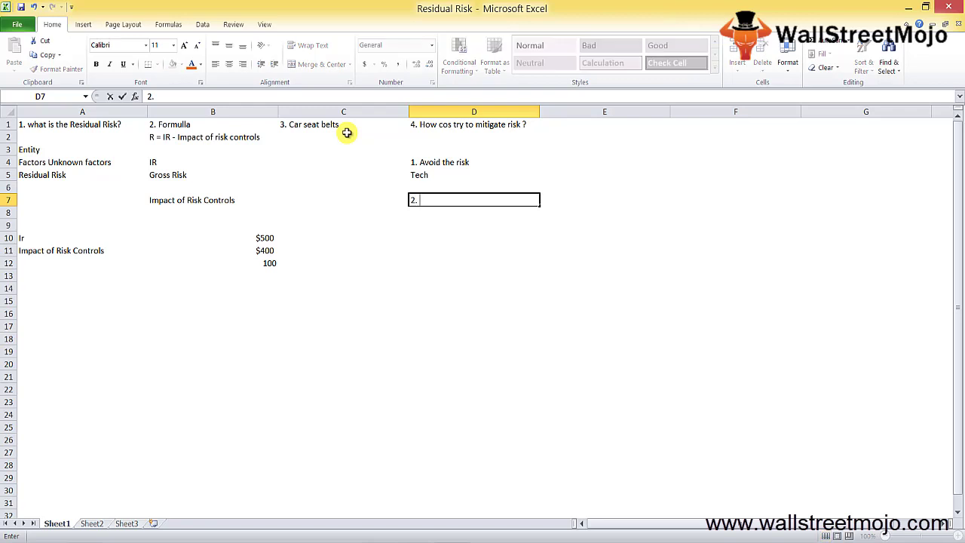
type("Risk Reduction")
key("Return")
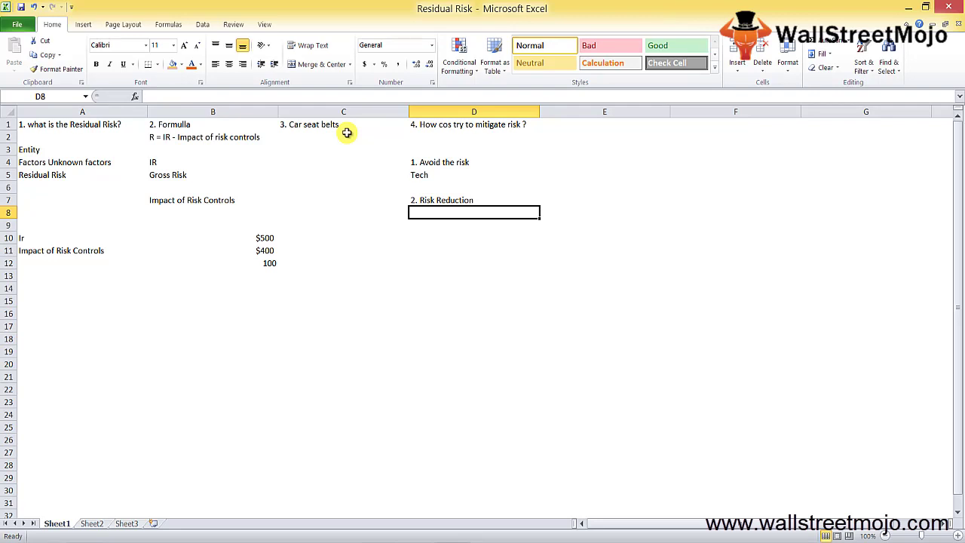
key("Return")
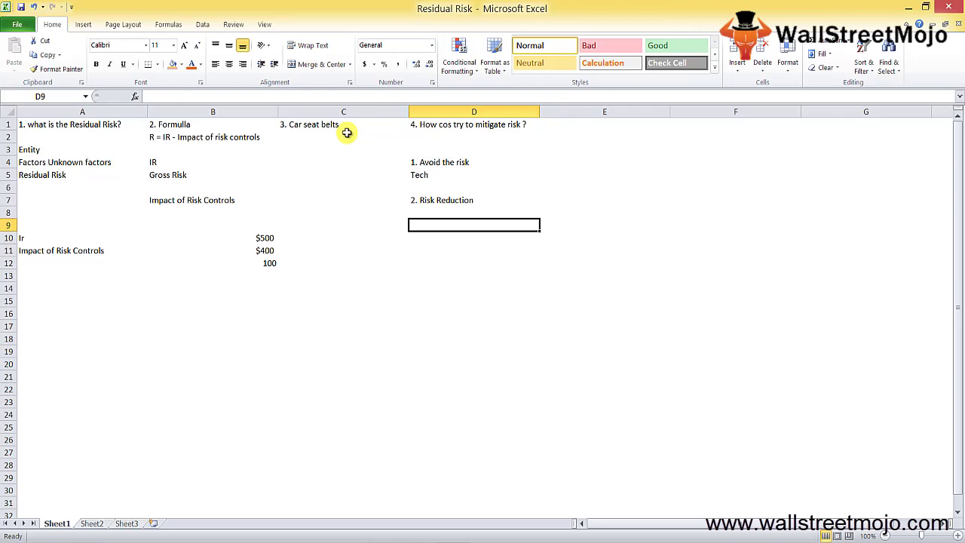
type("Human")
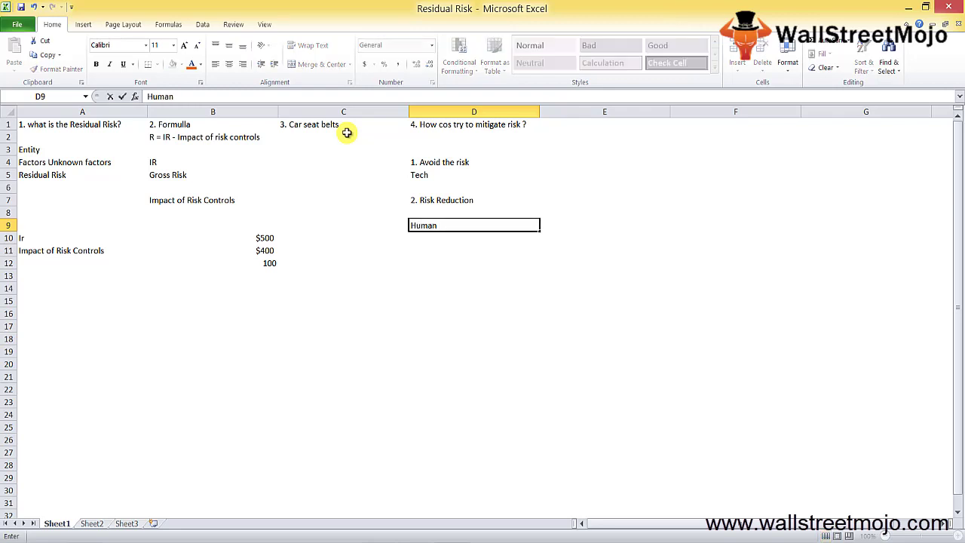
type(" or manual")
key("Return")
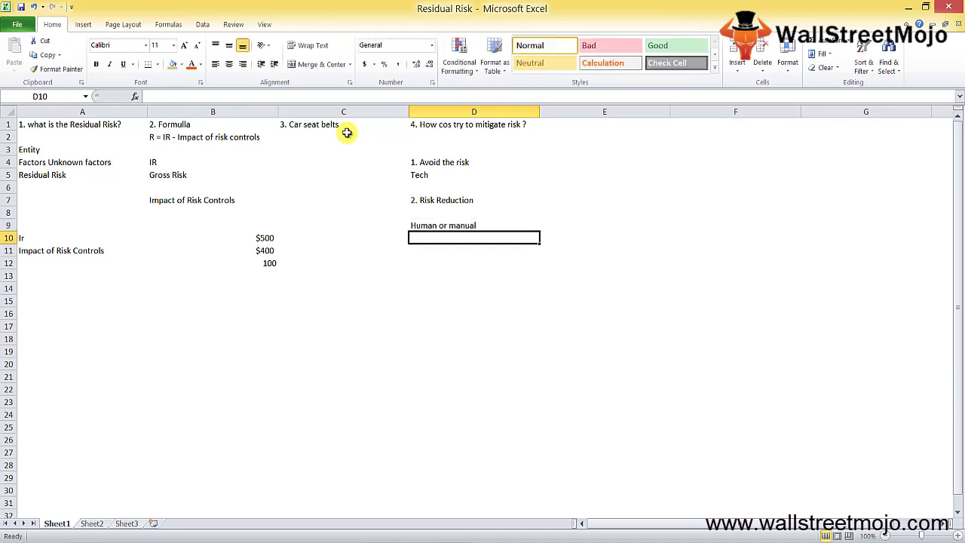
Add '3. Risk Transfer' in D11 with the example 'Insurance' in D12
key("Up")
key("Up")
key("Up")
key("Up")
key("Up")
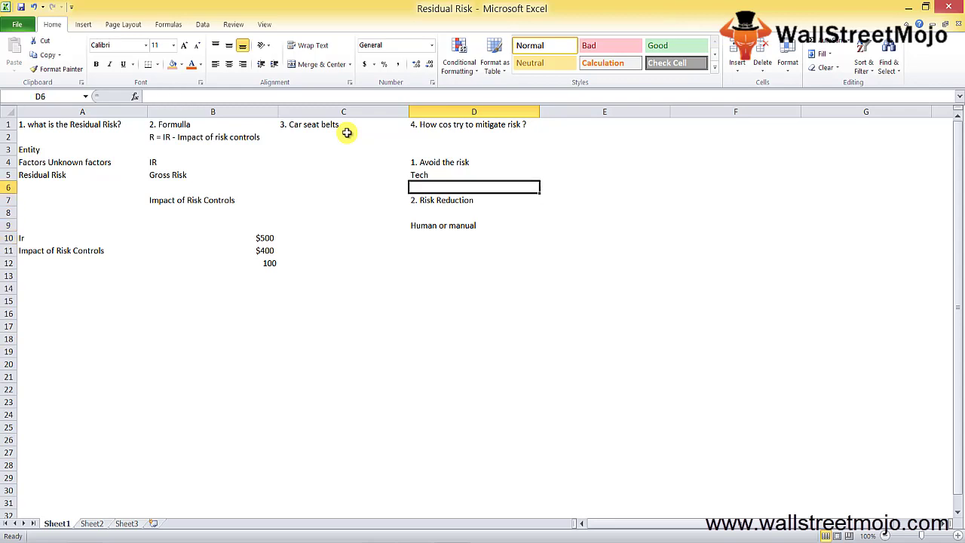
key("Down")
key("Down")
key("Down")
key("Down")
key("Down")
key("Down")
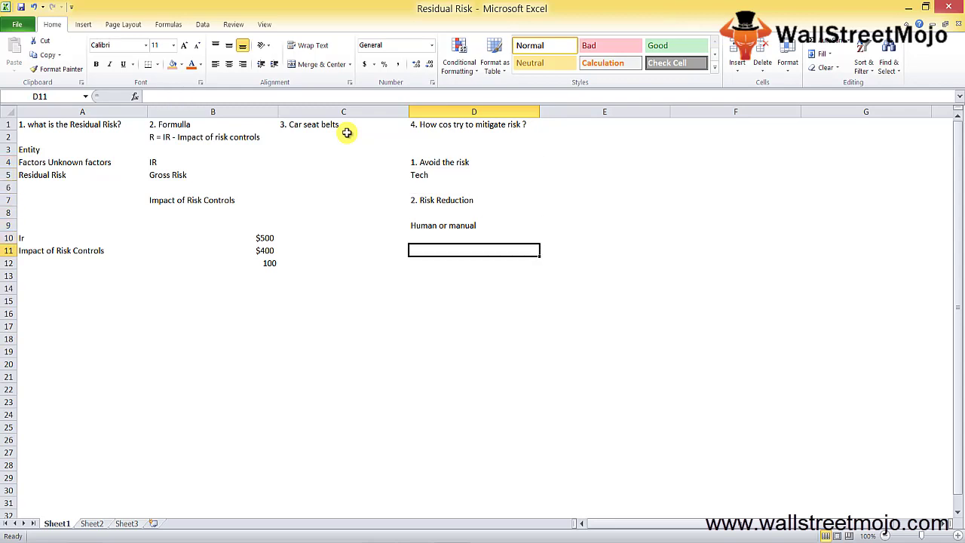
type("3. Risk")
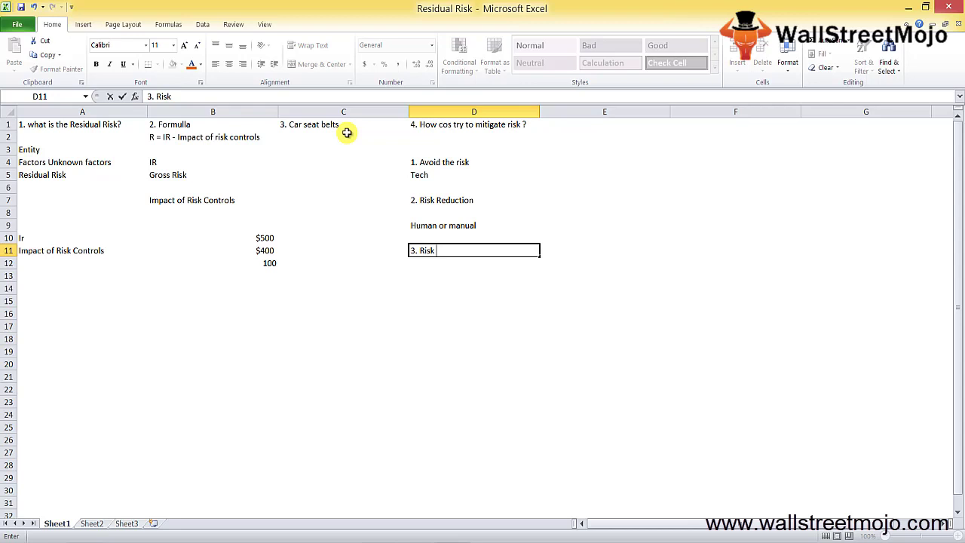
type(" Transfer")
key("Return")
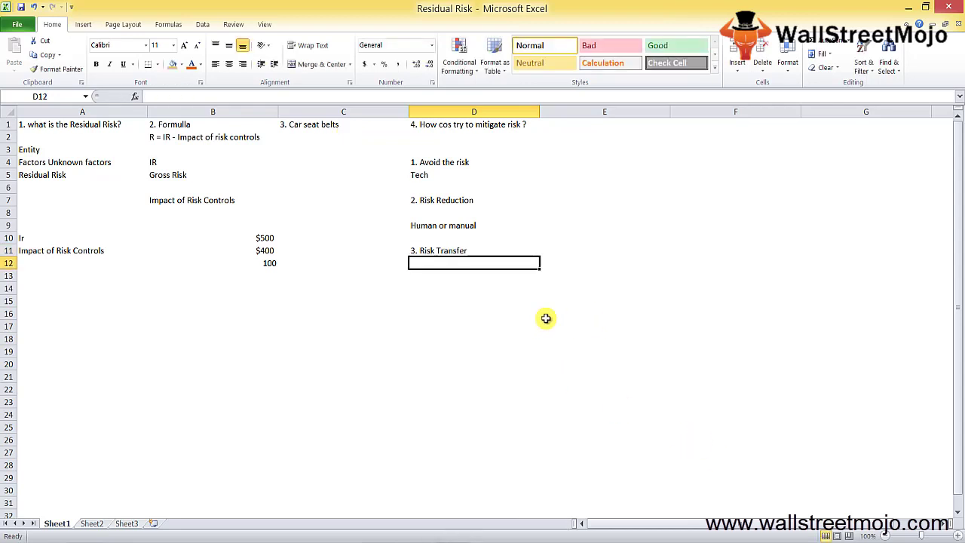
key("Up")
key("Down")
type("Insurance")
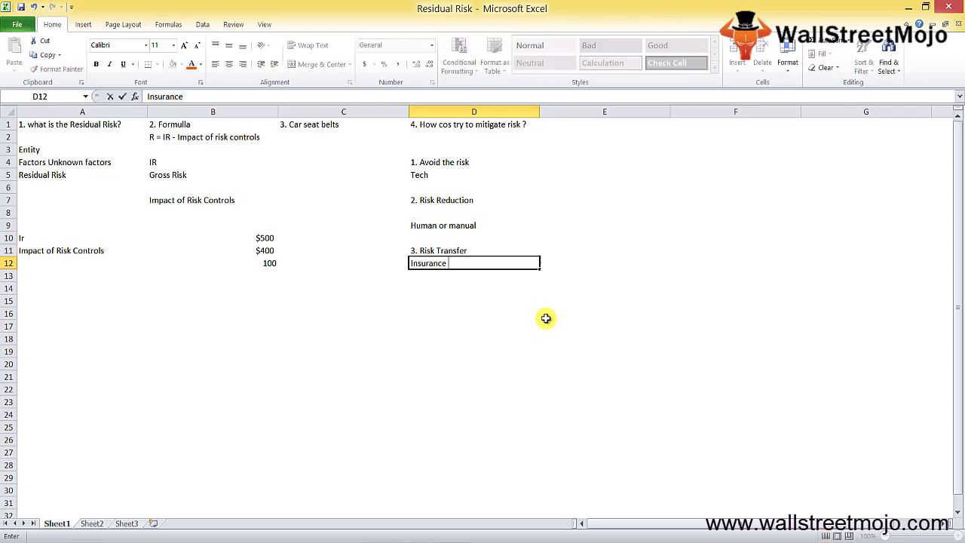
key("Return")
key("Up")
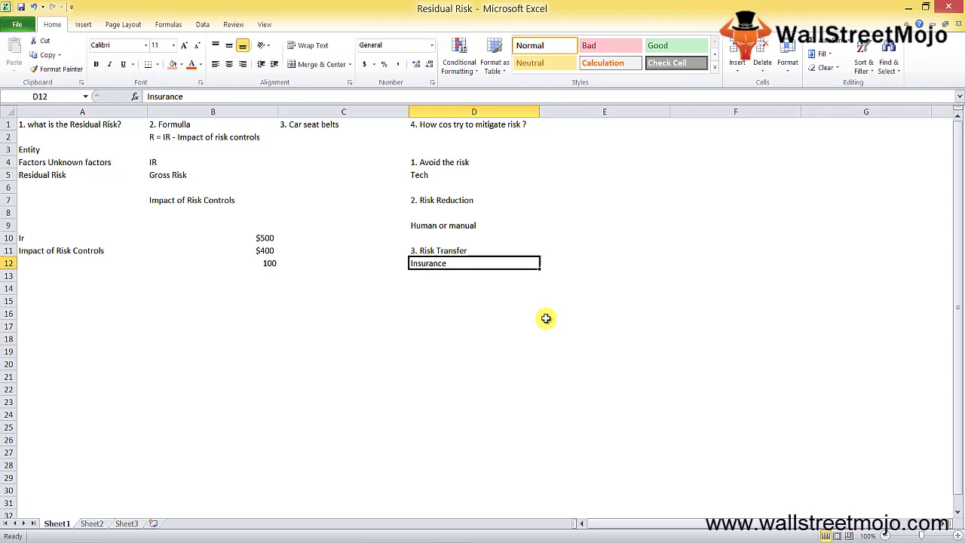
Enter the fourth method '4. Risk Acceptance' in D14
key("Return")
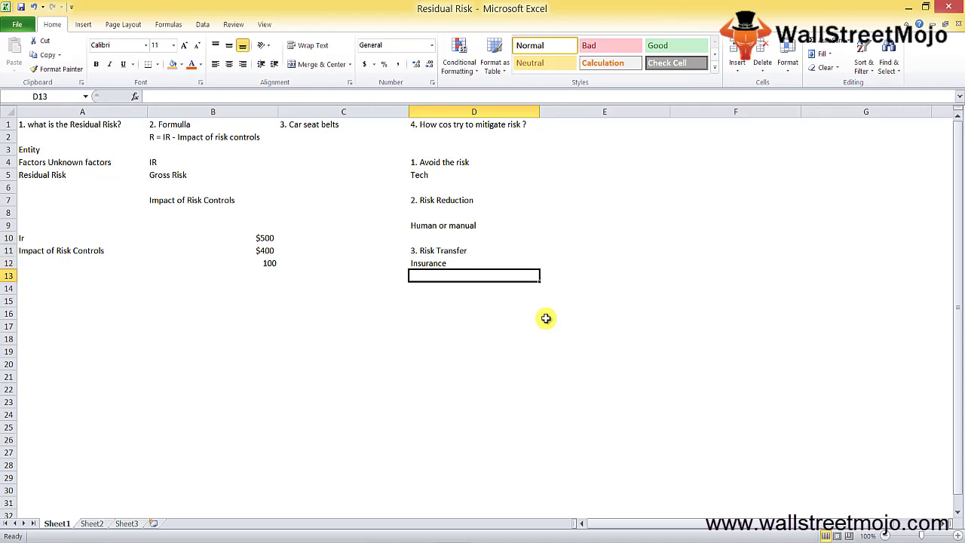
key("Return")
type("4.")
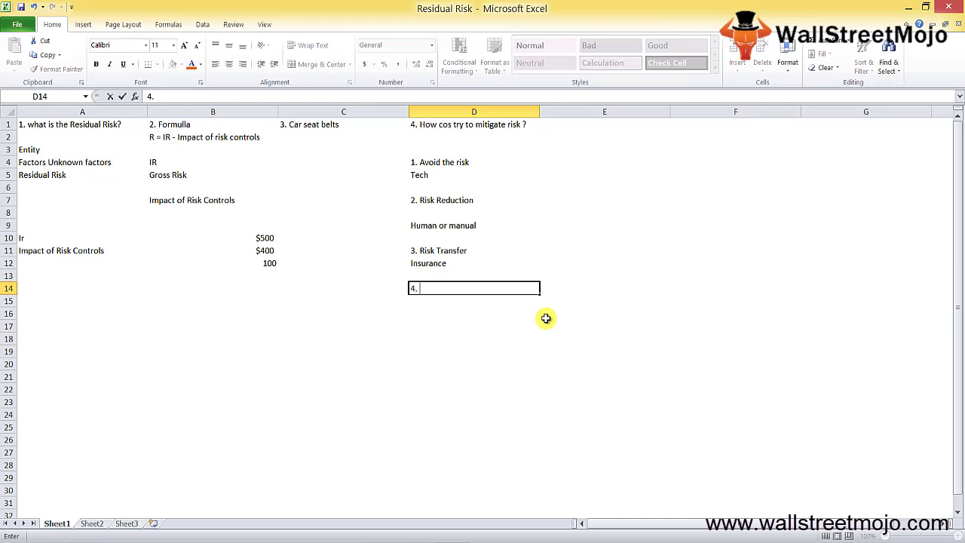
type(" Risk Acceptance")
key("Return")
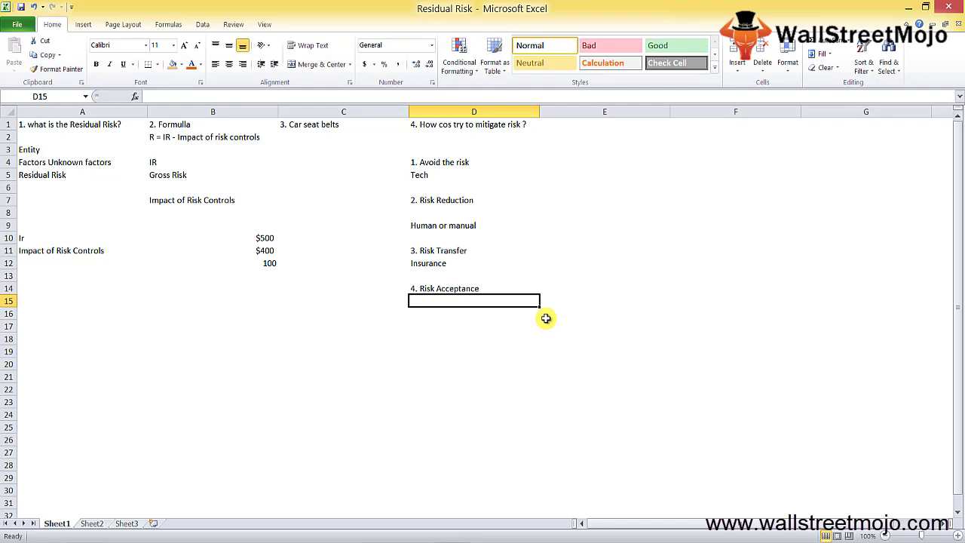
List 'Identify' in D16 and 'Pay or incur' in D18 under Risk Acceptance
key("Return")
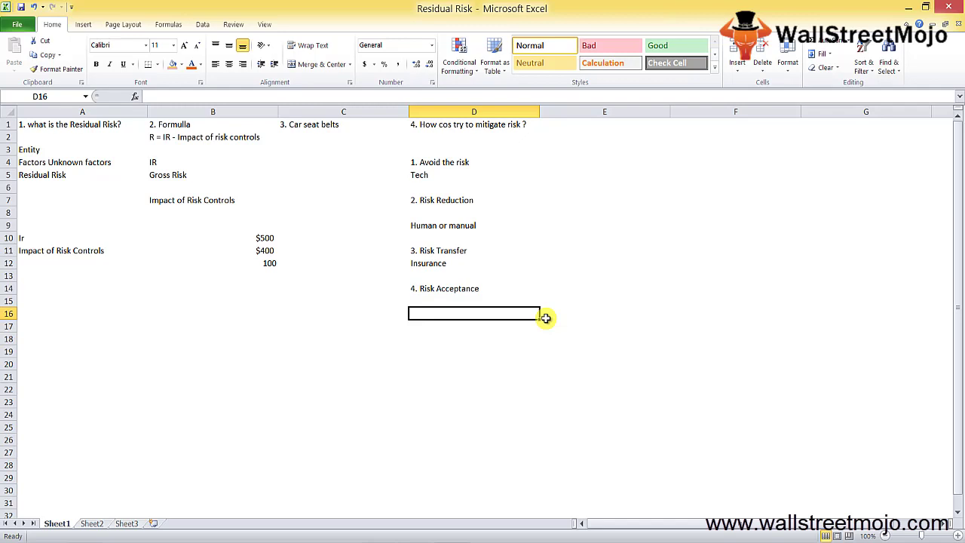
type("Identig")
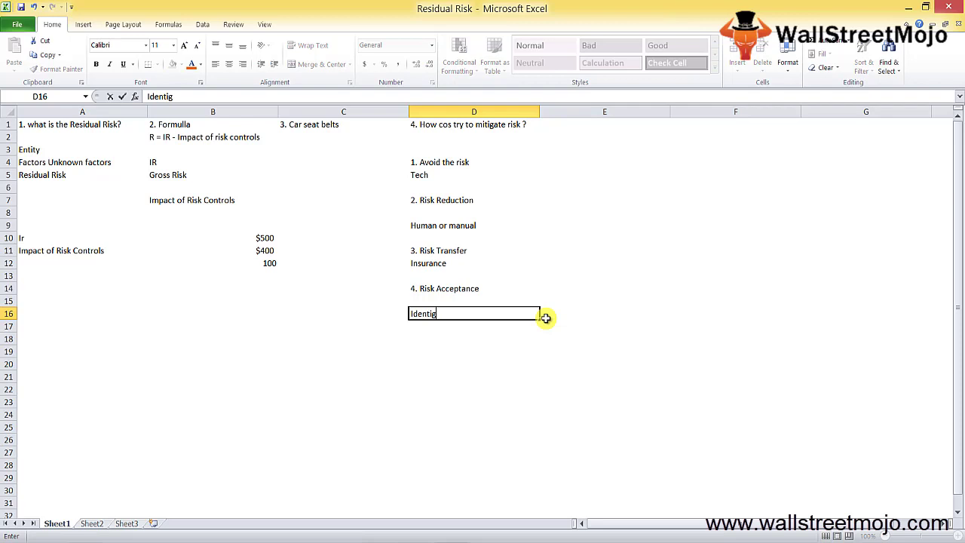
key("BackSpace")
type("fy")
key("Return")
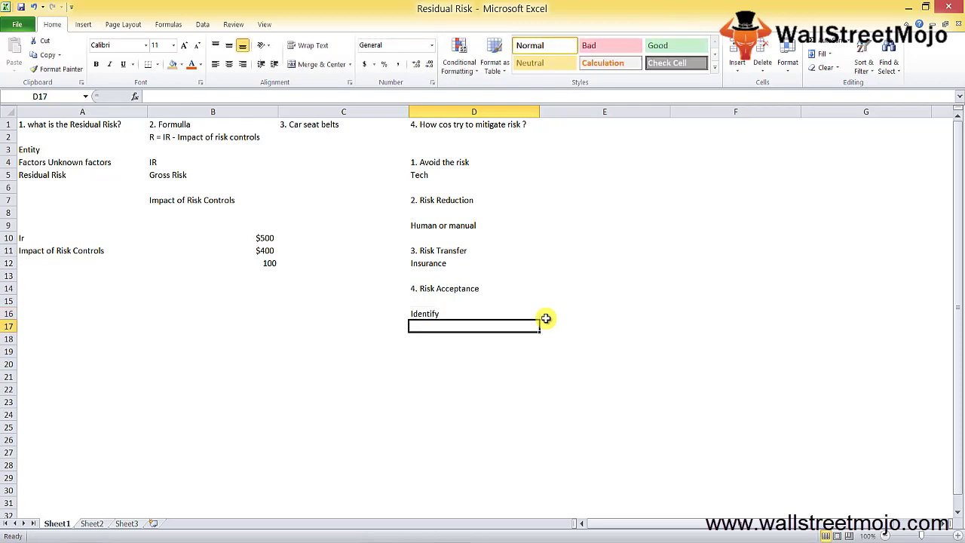
key("Return")
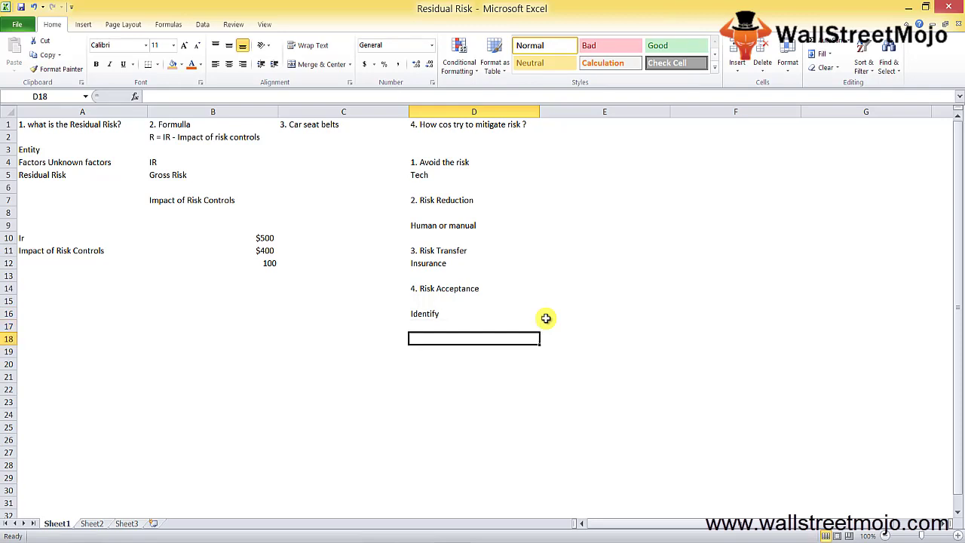
type("Pay or inc")
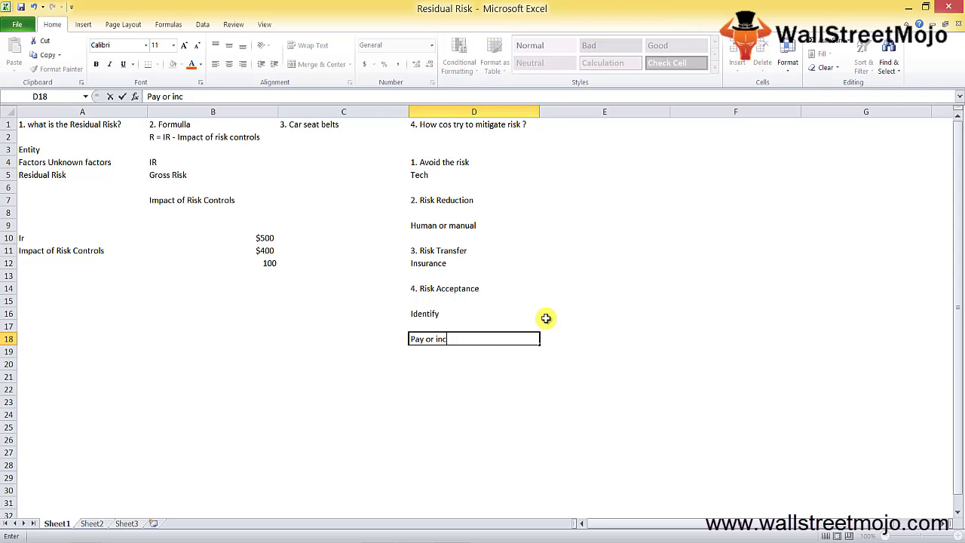
type("ur")
key("Up")
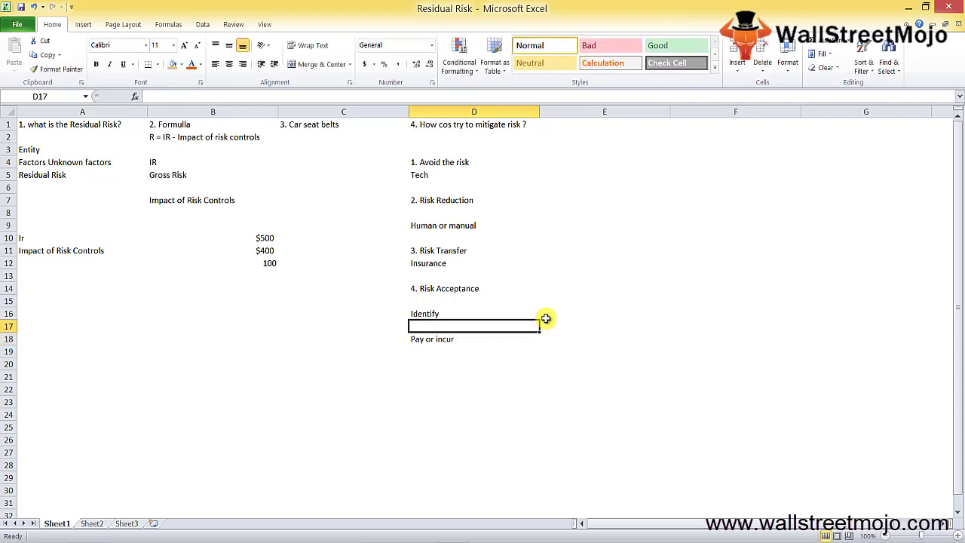
key("Up")
key("Up")
key("Up")
key("Up")
key("Up")
key("Up")
key("Up")
key("Up")
key("Up")
key("Up")
key("Up")
key("Up")
key("Up")
key("Up")
key("Up")
key("Up")
Enter the heading '5. Steps to counter' in E1
key("Right")
type("5.")
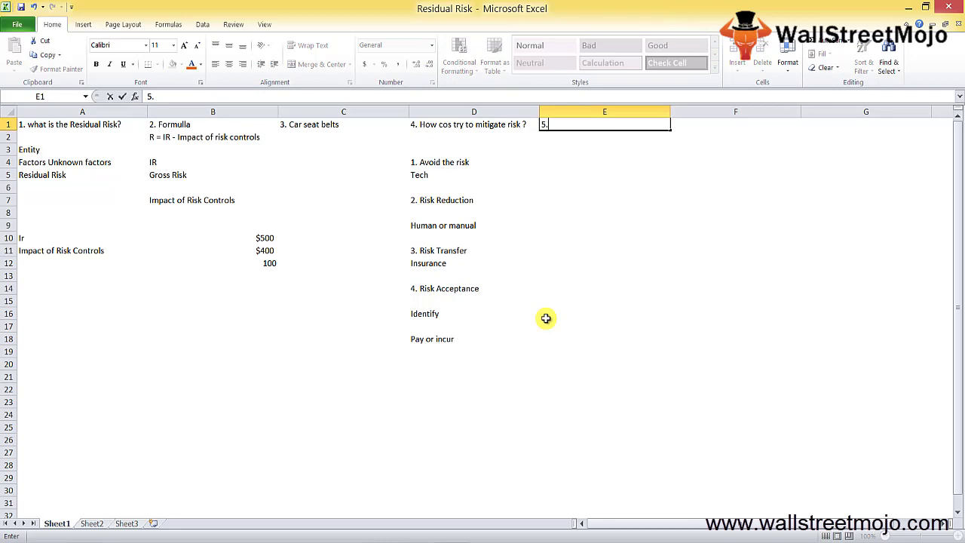
type(" Steps to counter")
key("Return")
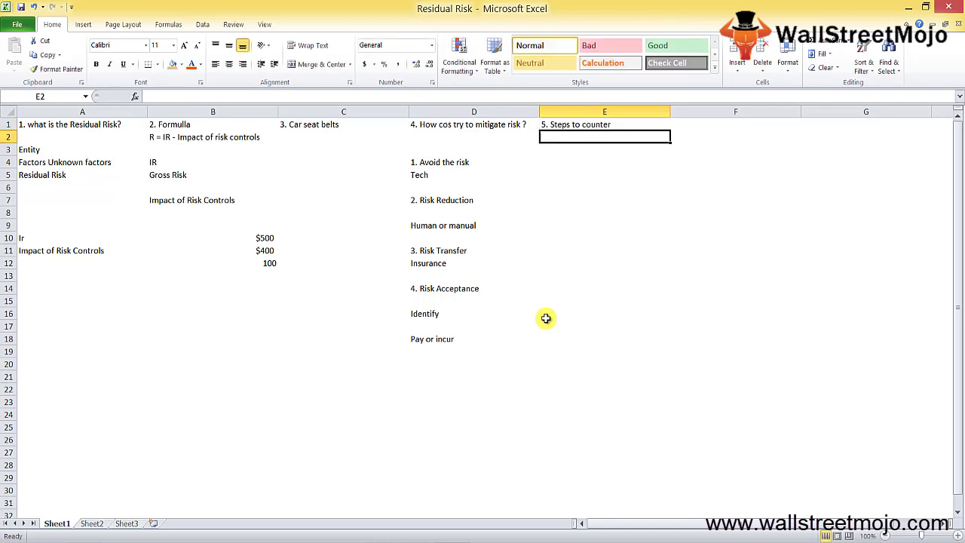
key("Down")
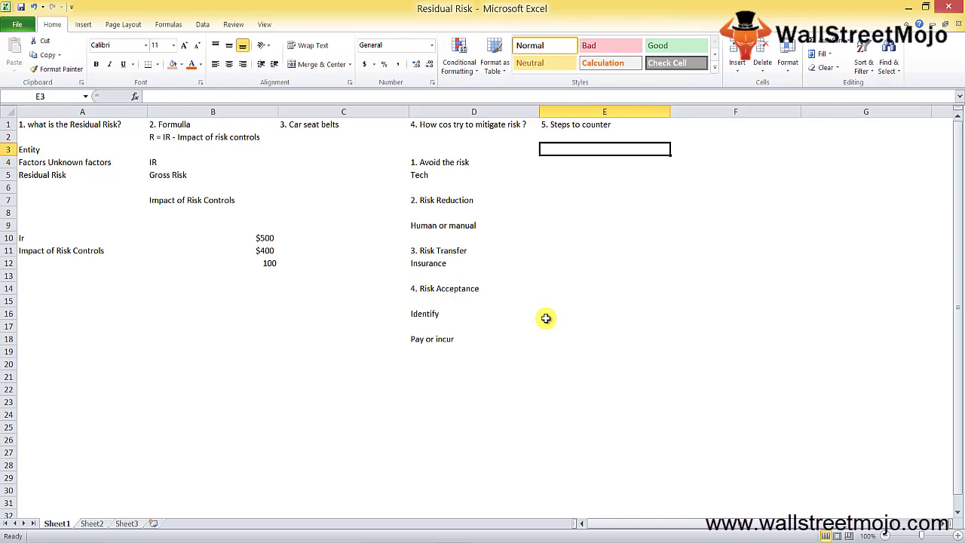
List 'Known risk' and 'Risk framework' in E3 and E4
type("Identify and mi")
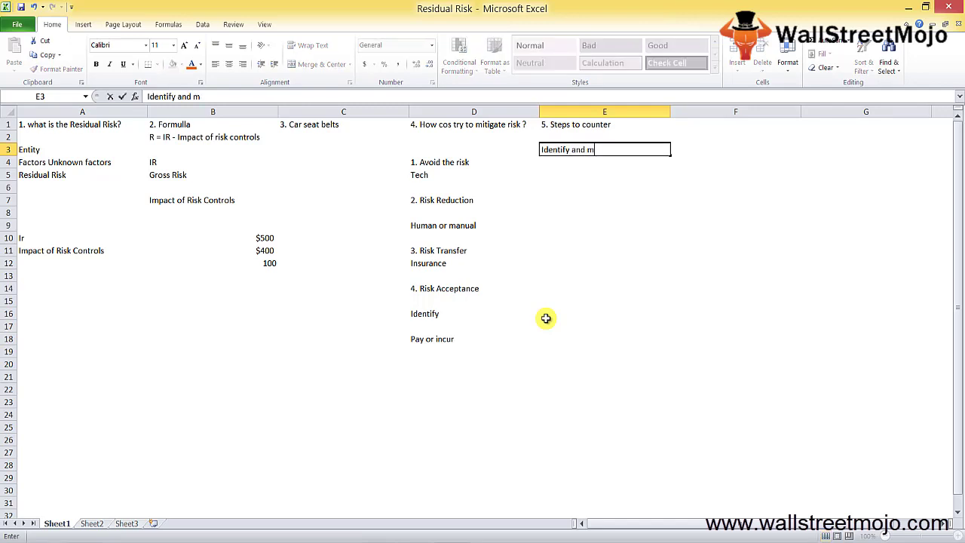
key("BackSpace")
key("BackSpace")
key("BackSpace")
key("BackSpace")
key("BackSpace")
key("BackSpace")
key("BackSpace")
key("BackSpace")
key("BackSpace")
key("BackSpace")
key("BackSpace")
key("BackSpace")
key("BackSpace")
key("BackSpace")
type("Known ")
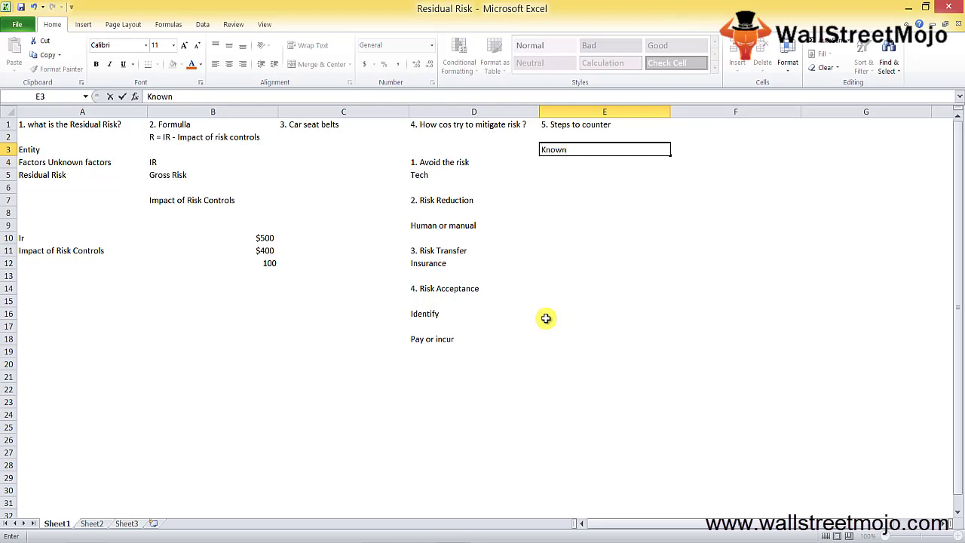
type("risk")
key("Return")
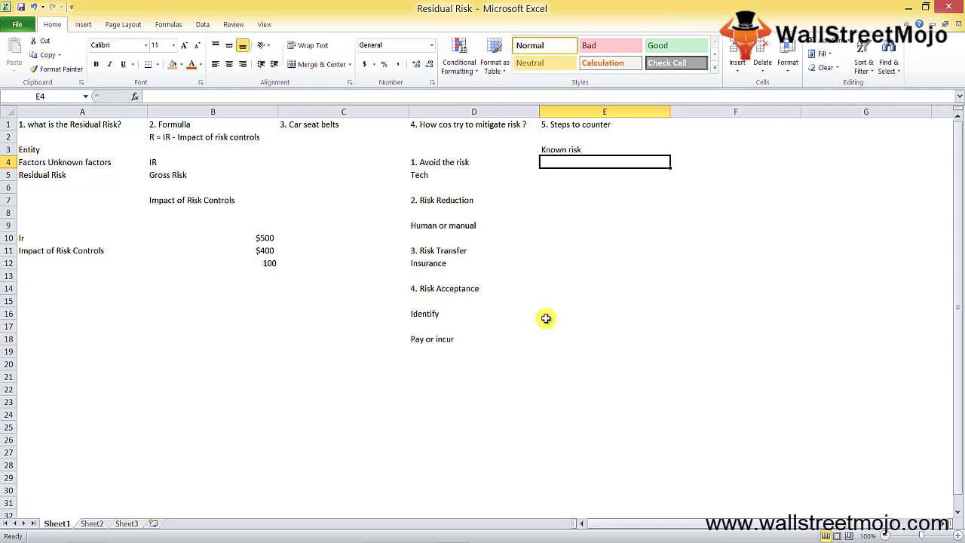
type("Risk fram")
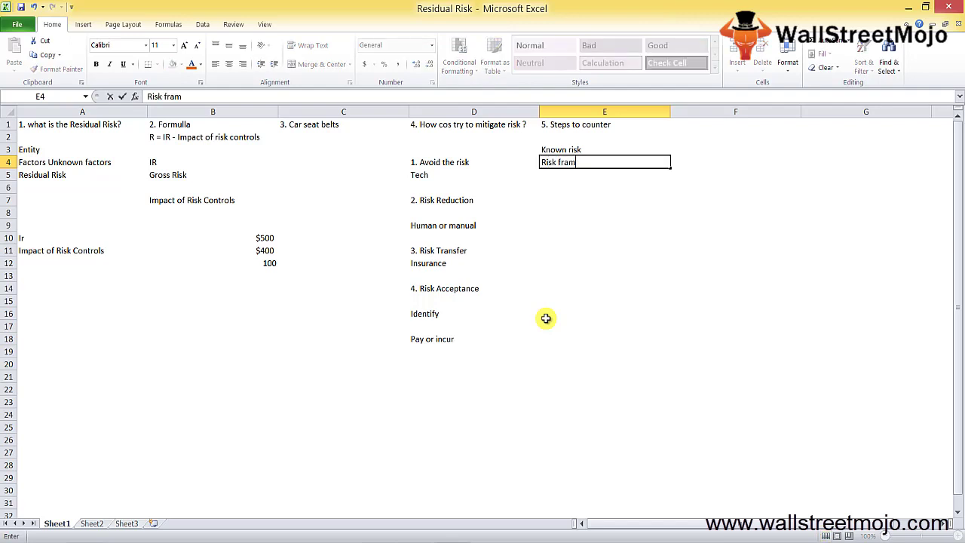
type("we")
key("BackSpace")
key("BackSpace")
type("ework")
key("Return")
Add 'Governance' and 'Strenh & weka' in E5 and E6
type("Gov")
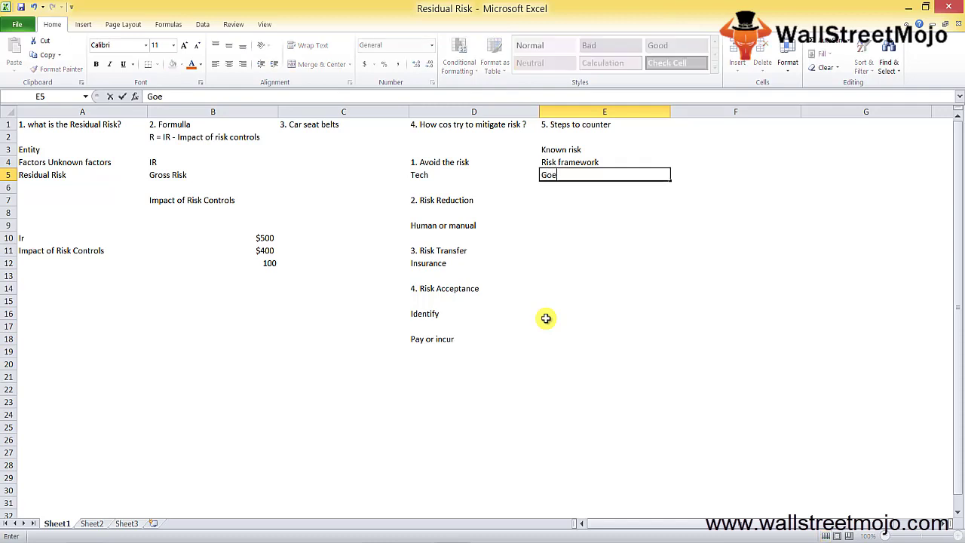
key("BackSpace")
type("vernance")
key("Return")
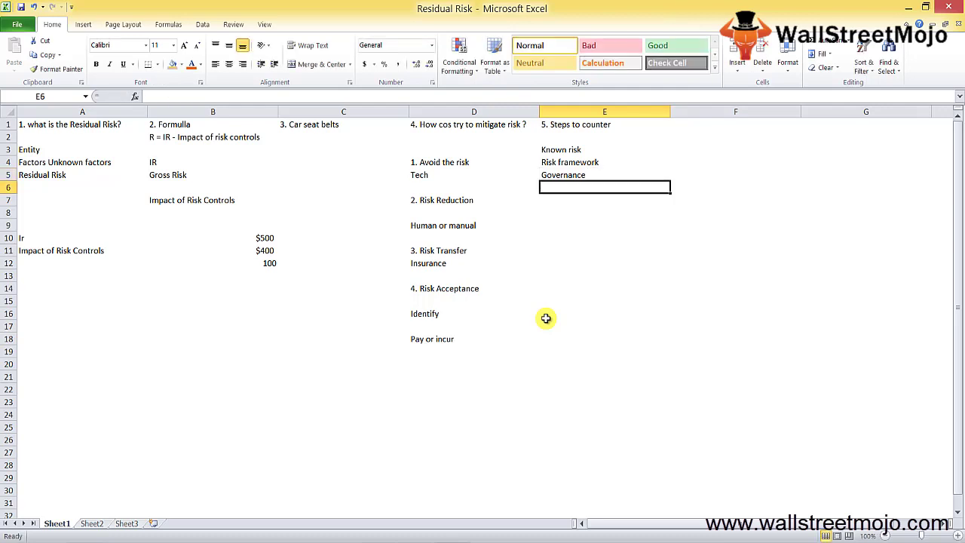
type("Str")
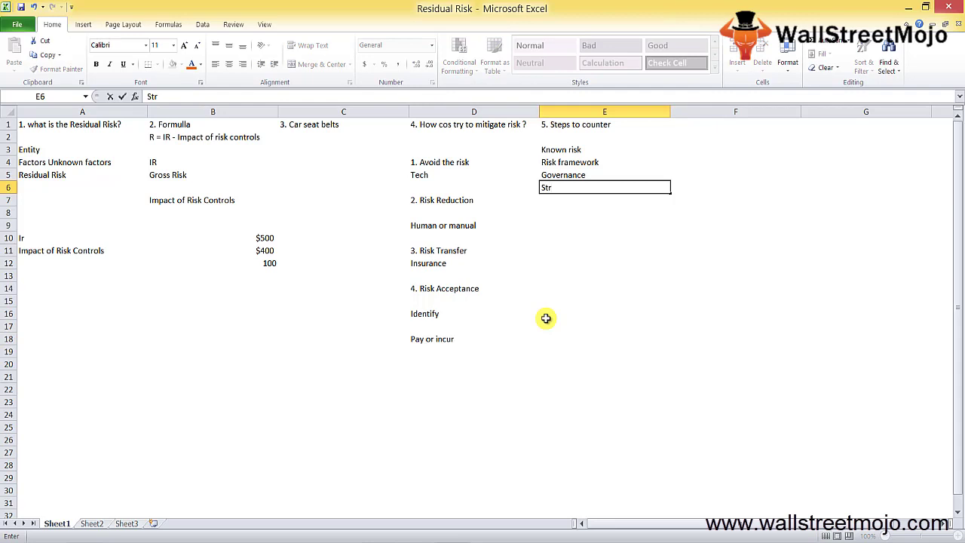
type("enh & weka")
key("Return")
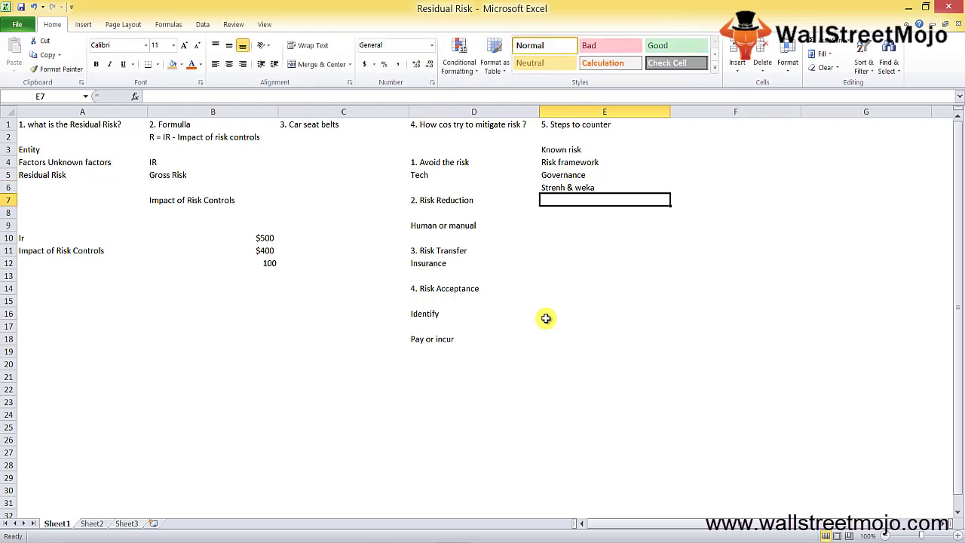
Enter 'Risk appeti', 'Action to offset unacceptable', 'Insurance' and 'Accept' in E7:E10
type("Risk ")
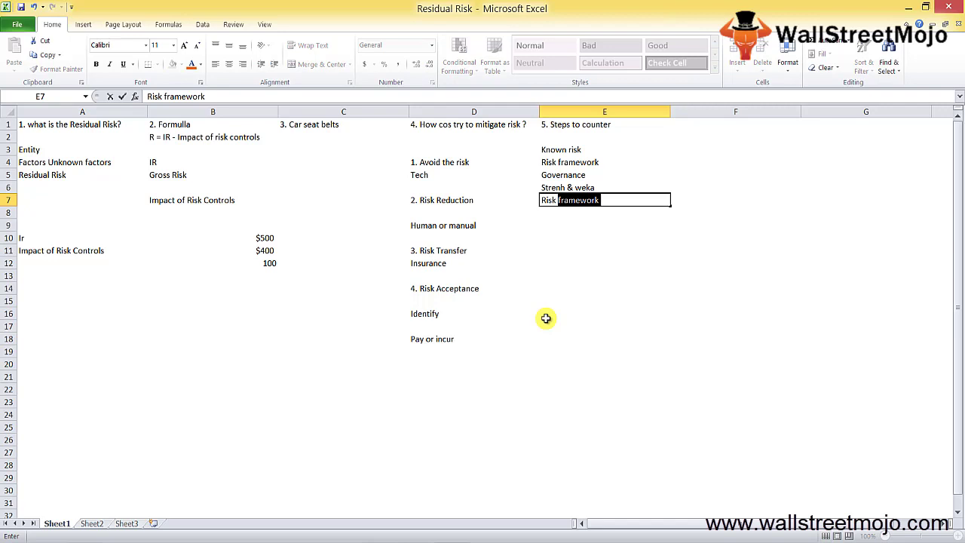
type("appeti")
key("Return")
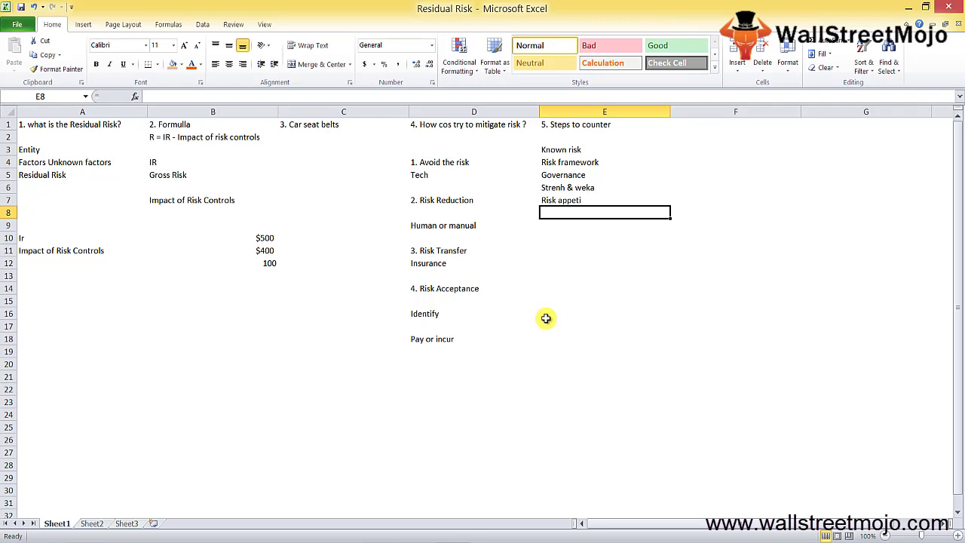
type("Action t")
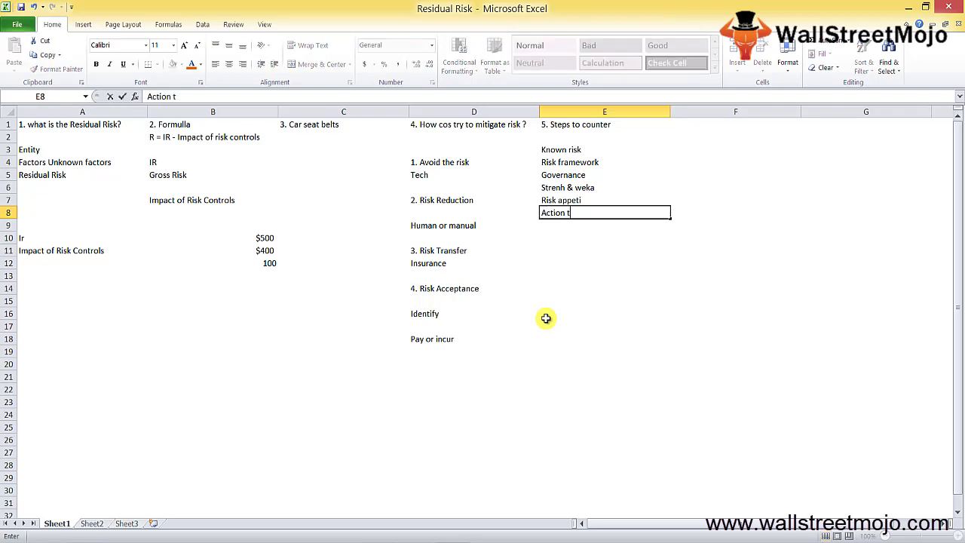
type("o offset unacceptable")
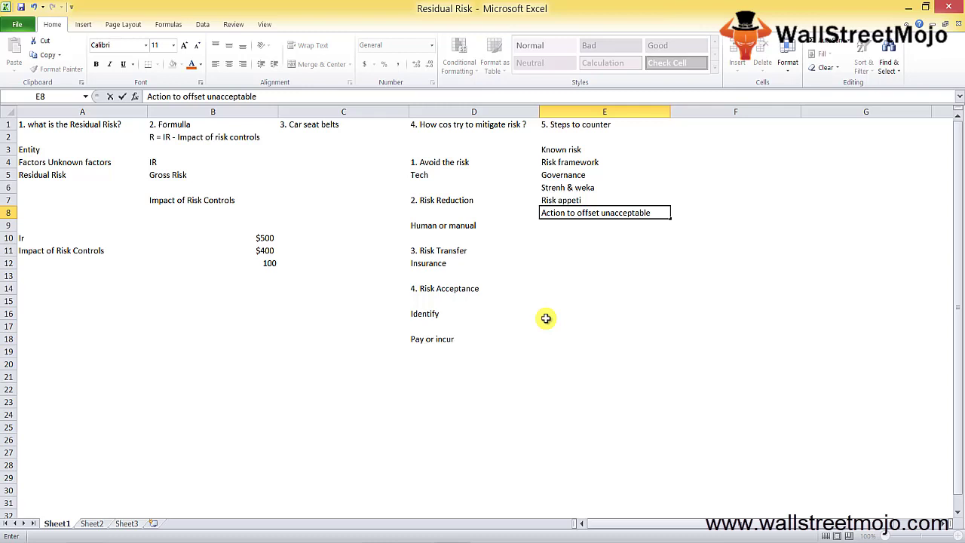
key("Return")
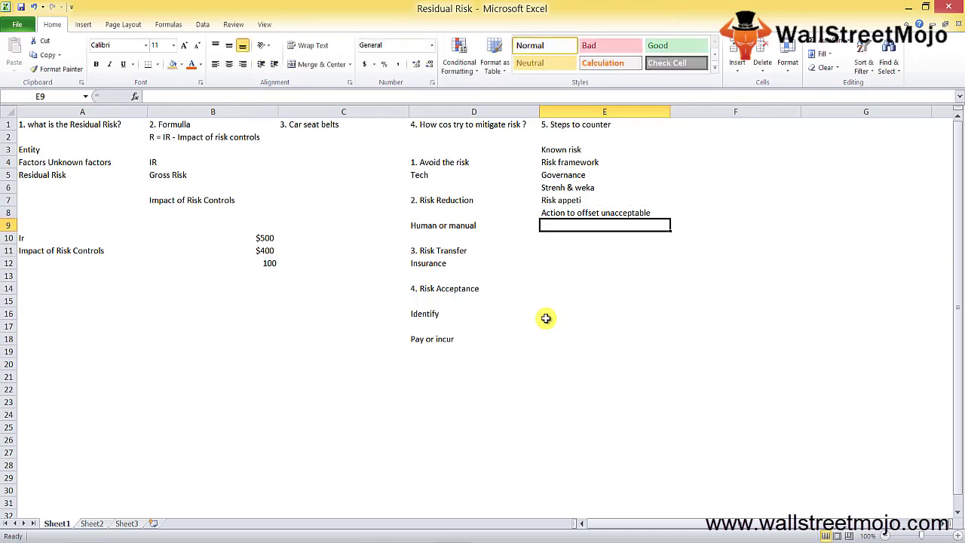
type("Insurne")
key("BackSpace")
key("BackSpace")
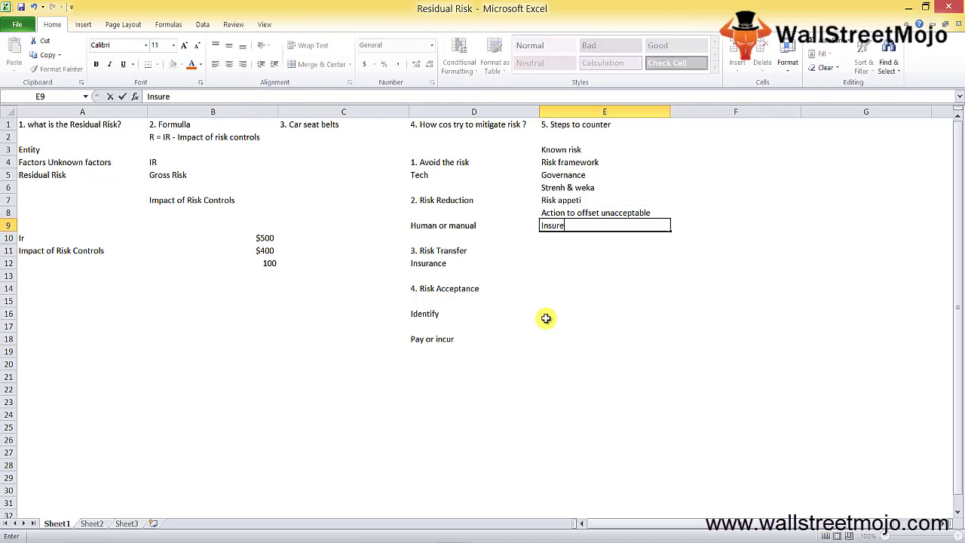
type("ane")
key("BackSpace")
type("ce")
key("Return")
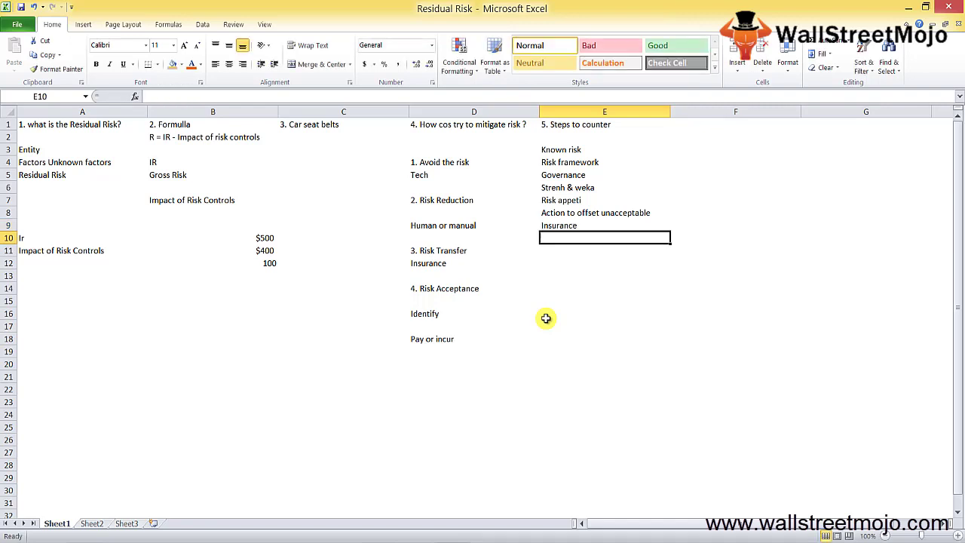
type("Accept")
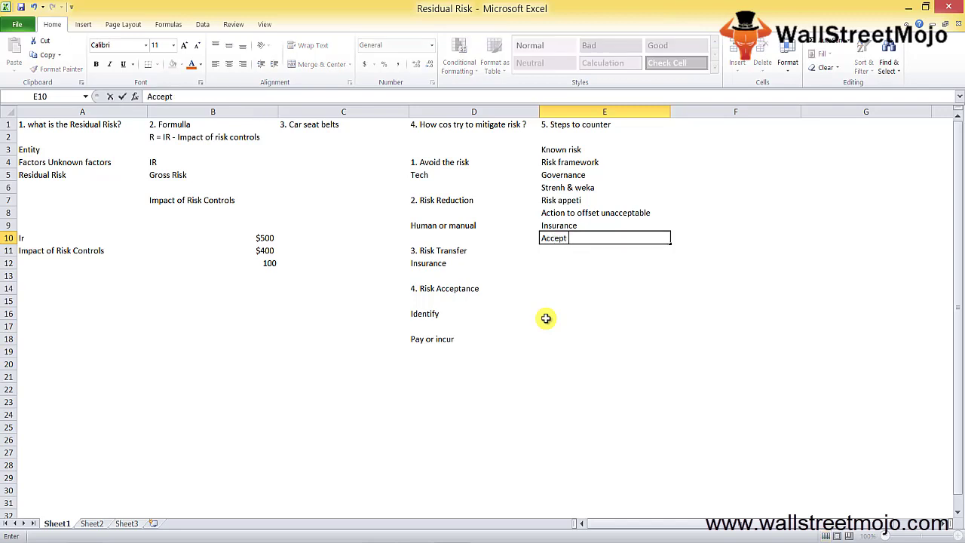
key("Return")
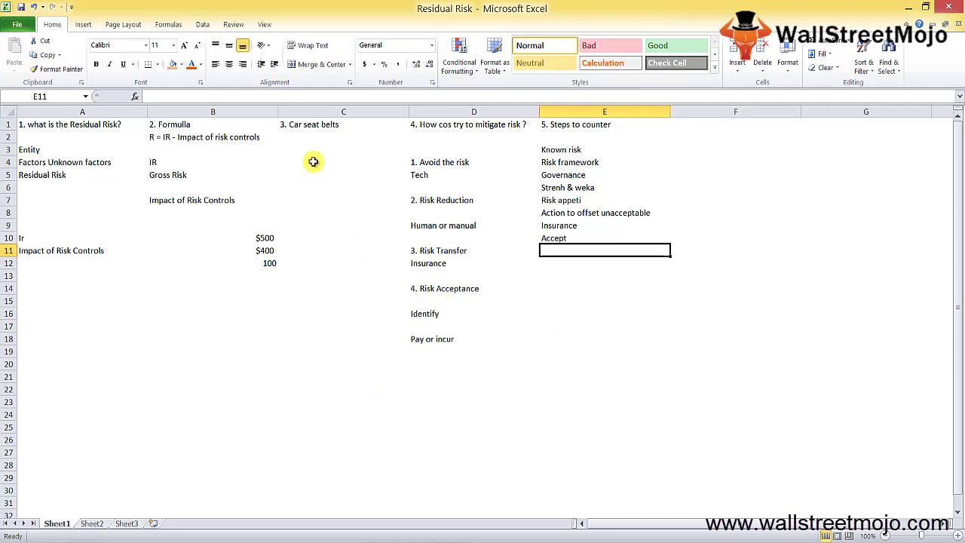
left_click(186, 136)
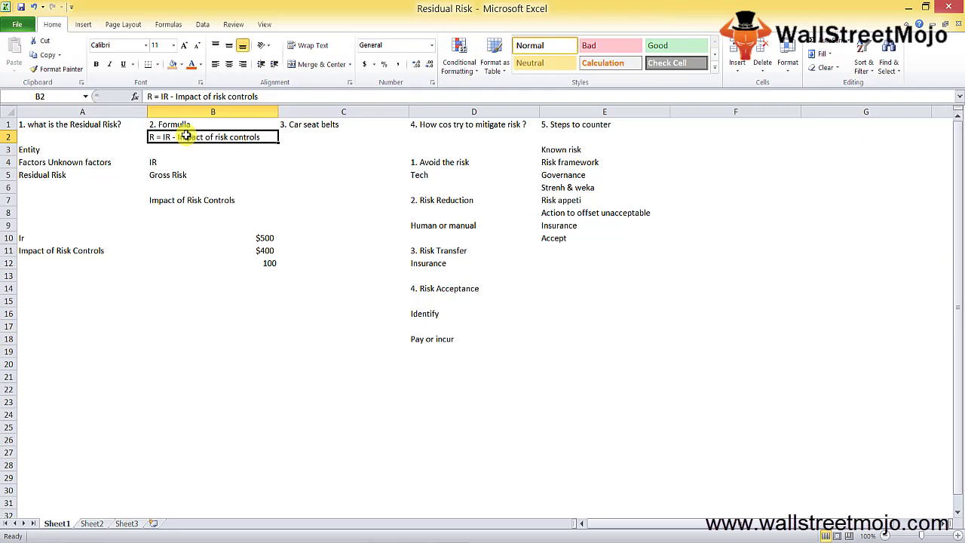
key("Down")
key("Down")
key("Down")
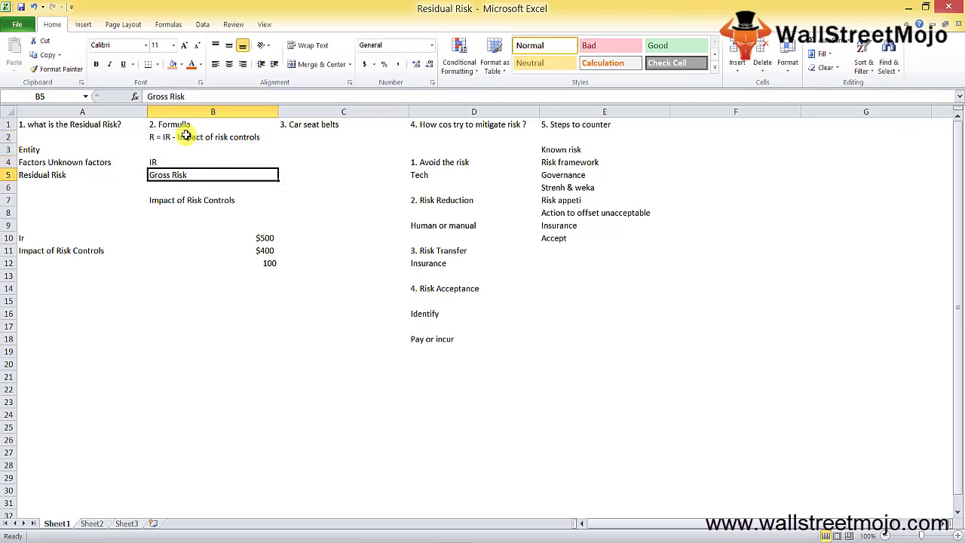
type("Tran")
key("Escape")
Type the note 'Transfers or accpets' into cell E20
left_click(558, 367)
type("Tran")
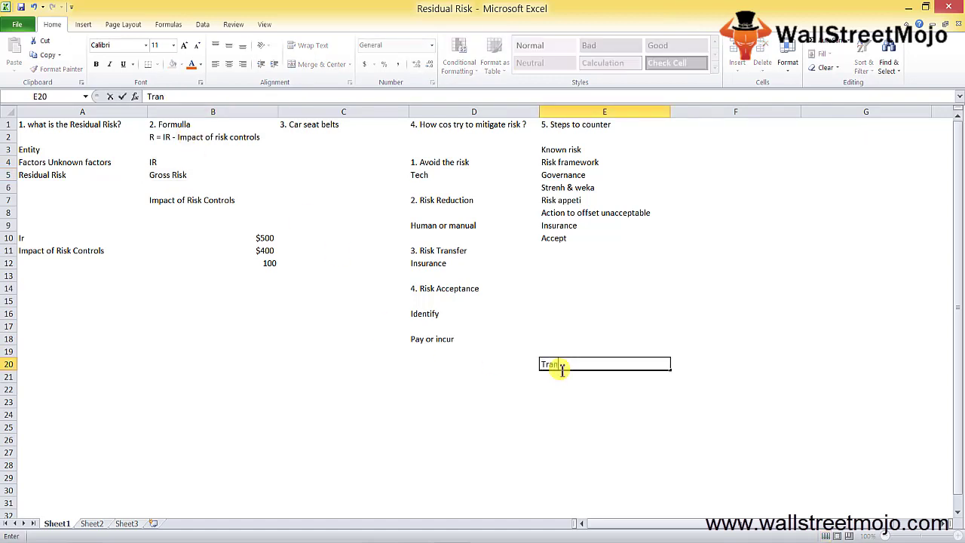
type("sfers")
type(" or c")
type("ccpets")
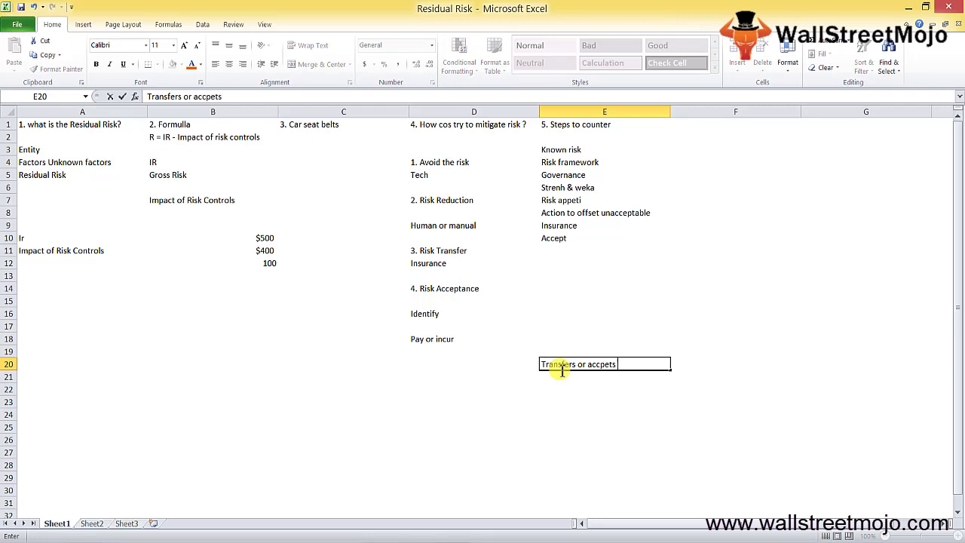
key("Return")
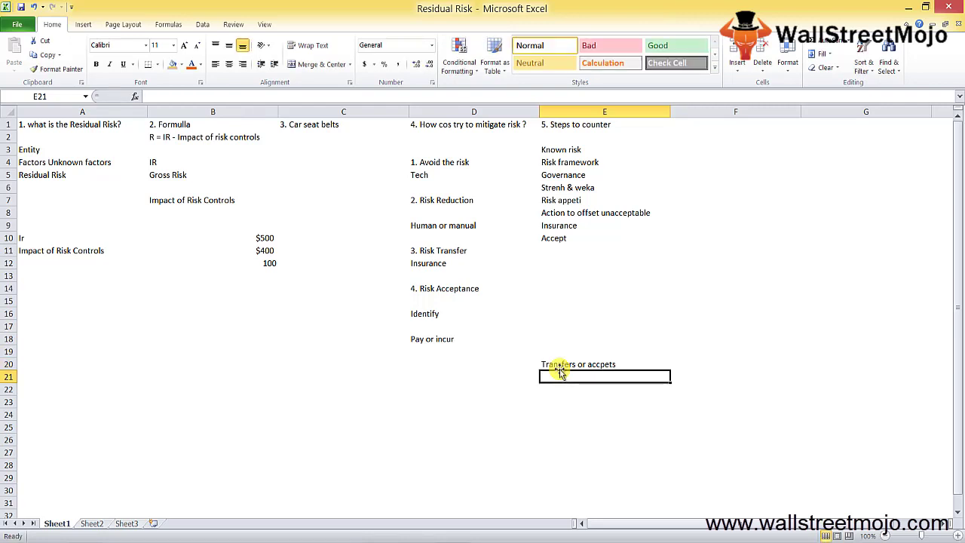